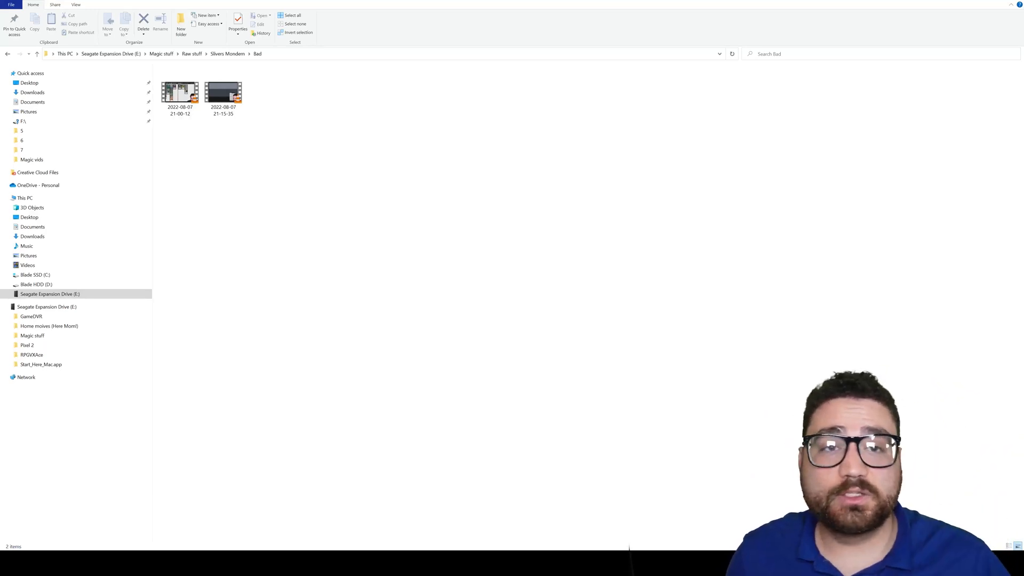
# Create a folder named 1 inside the Bad folder
pyautogui.rightClick(360, 205)
pyautogui.moveTo(404, 302)
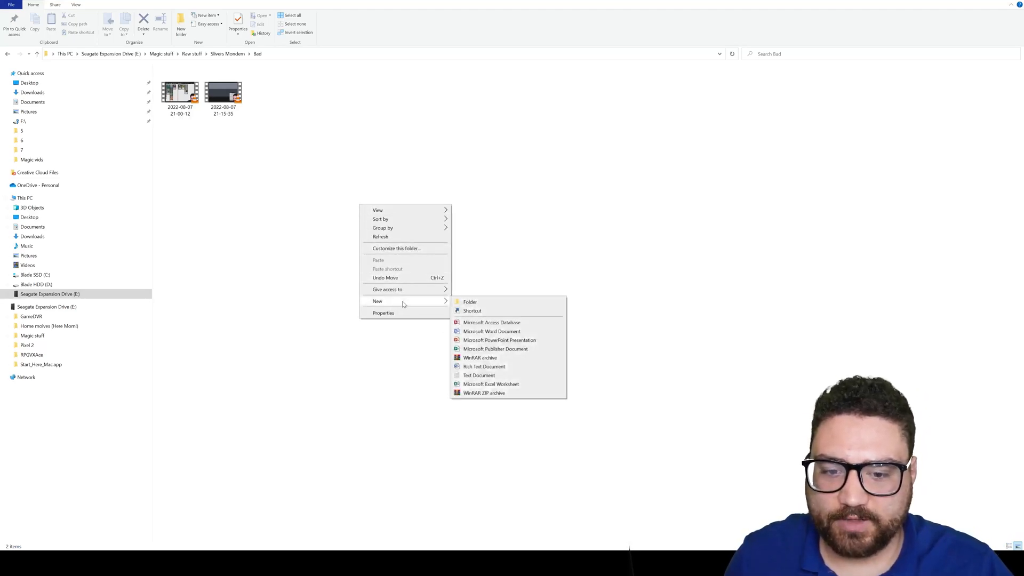
pyautogui.click(469, 307)
pyautogui.write('1')
pyautogui.press('Return')
# Create a second folder named 2 and sort the two recordings into the numbered folders, one in each
pyautogui.rightClick(343, 236)
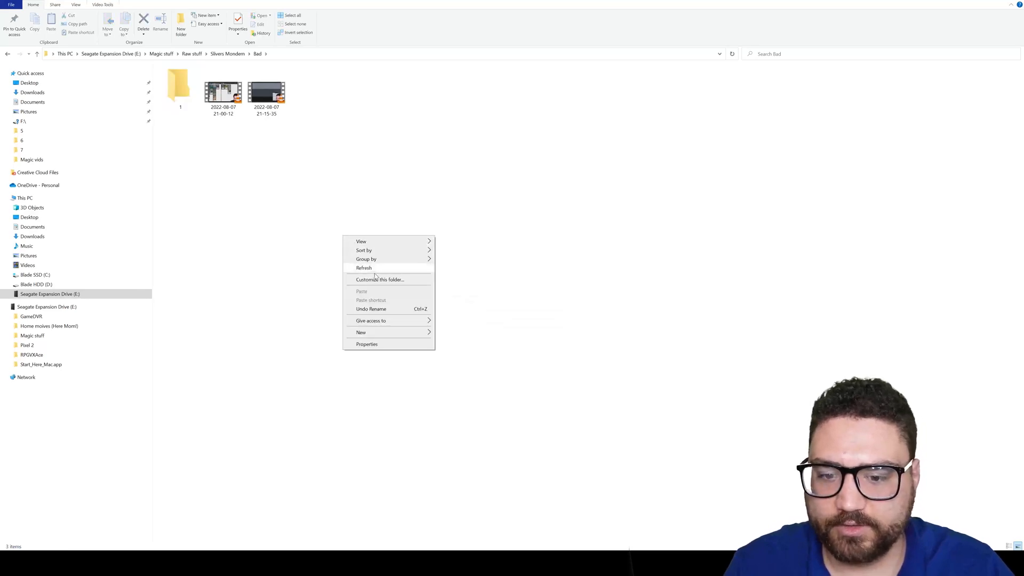
pyautogui.moveTo(390, 336)
pyautogui.click(445, 334)
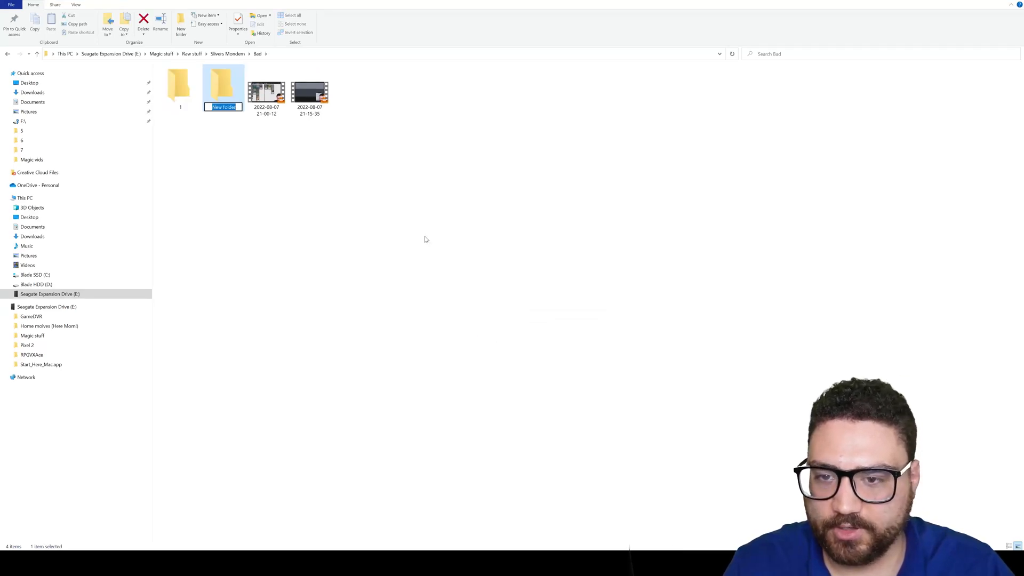
pyautogui.write('2')
pyautogui.press('Return')
pyautogui.moveTo(267, 93); pyautogui.dragTo(223, 88)
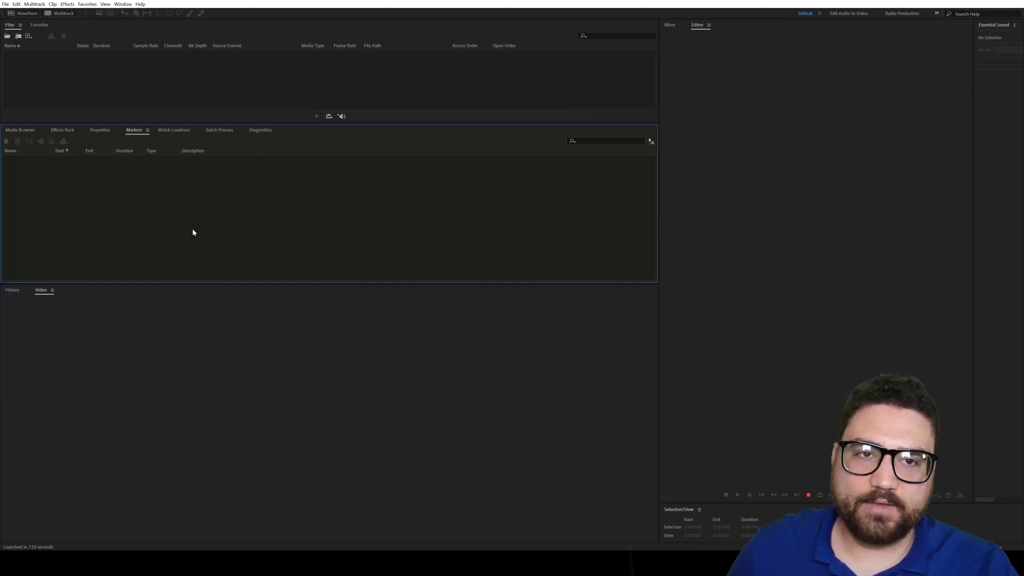
pyautogui.click(6, 4)
pyautogui.click(19, 20)
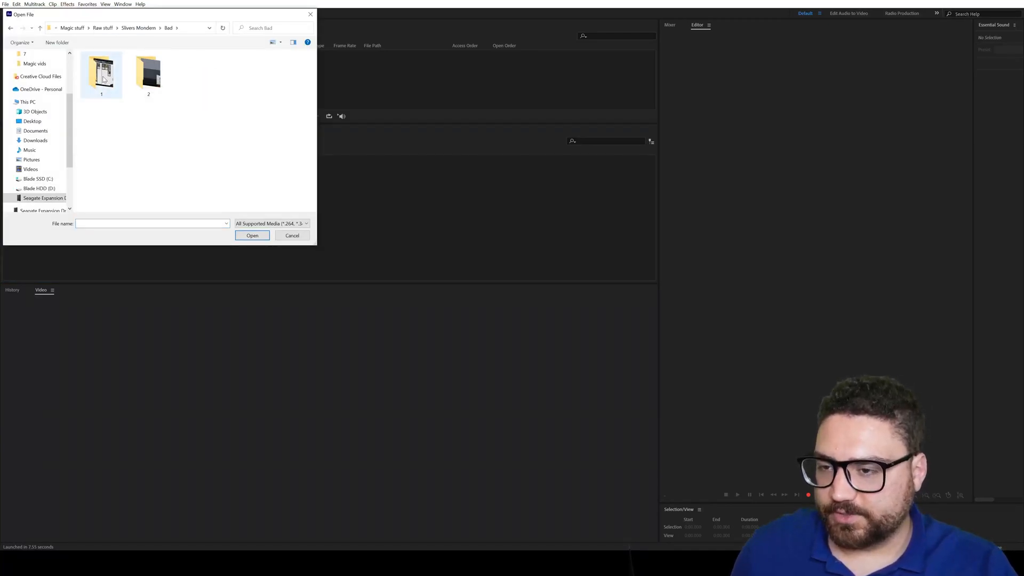
pyautogui.doubleClick(104, 80)
pyautogui.click(102, 78)
pyautogui.click(253, 235)
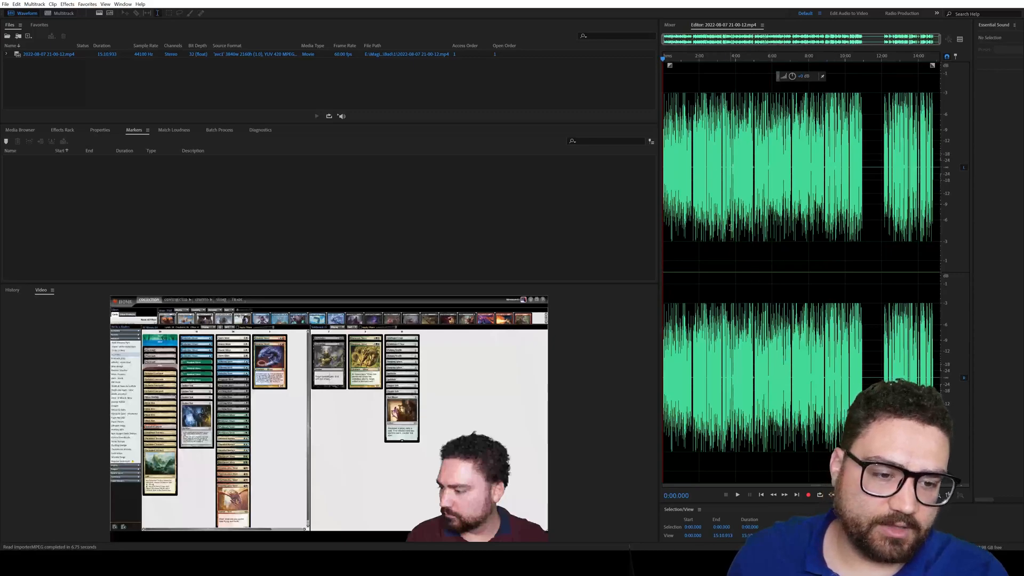
# Examine the recording's waveform at different zoom levels for silent gaps between spoken passages
pyautogui.scroll(10, 731, 227)
pyautogui.scroll(3, 789, 176)
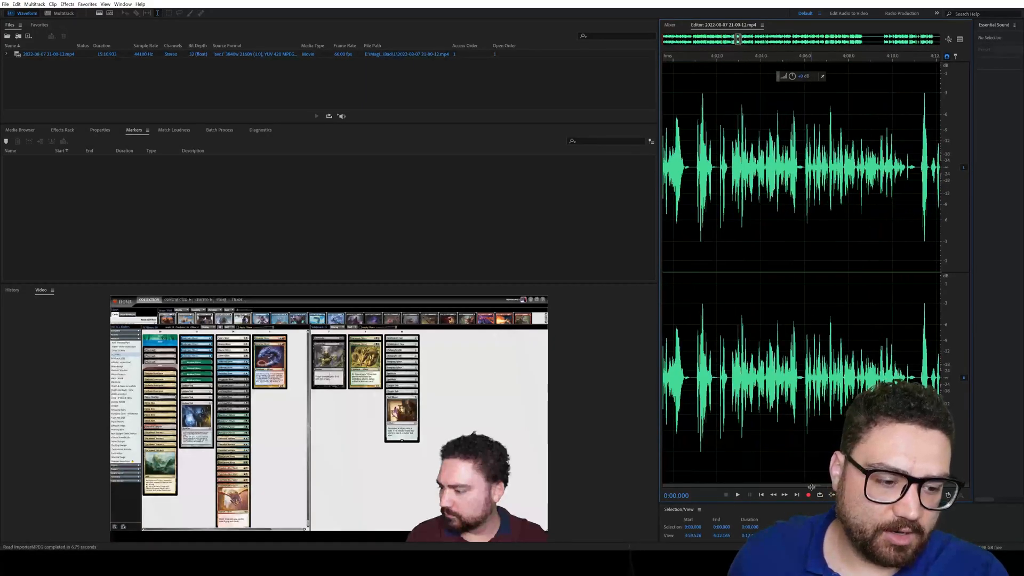
pyautogui.scroll(-7, 726, 218)
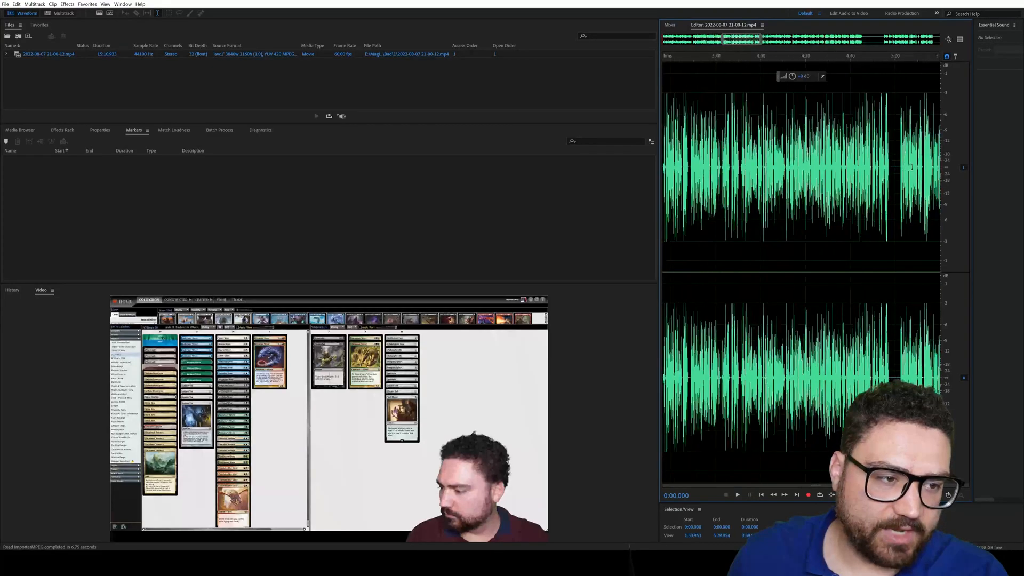
pyautogui.scroll(5, 883, 165)
pyautogui.scroll(-2, 866, 158)
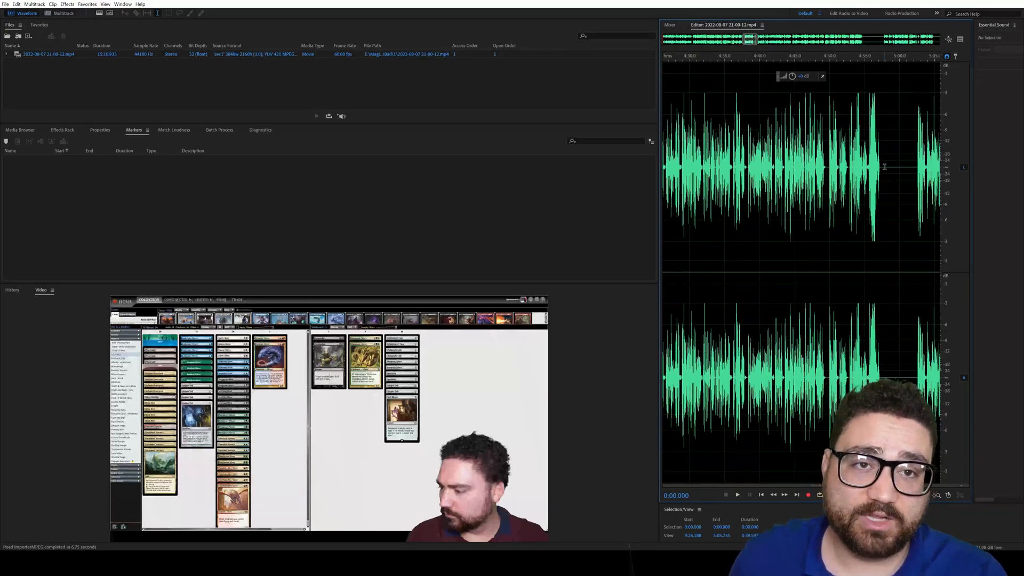
pyautogui.scroll(-4, 821, 228)
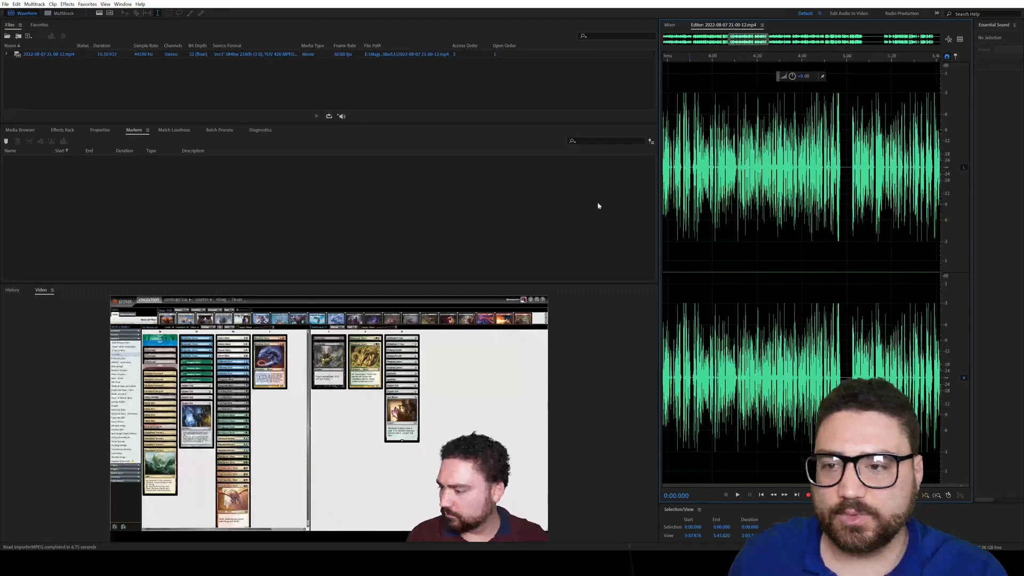
# Open Diagnostics and run Find Levels for Mark Audio on a waveform selection of about 1.9 seconds containing speech and a pause
pyautogui.click(123, 3)
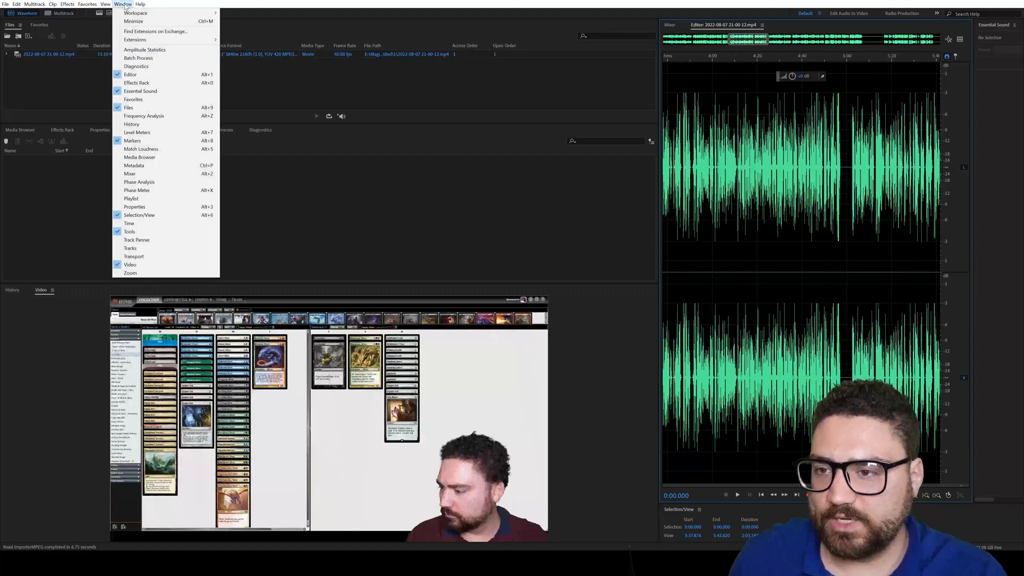
pyautogui.click(158, 66)
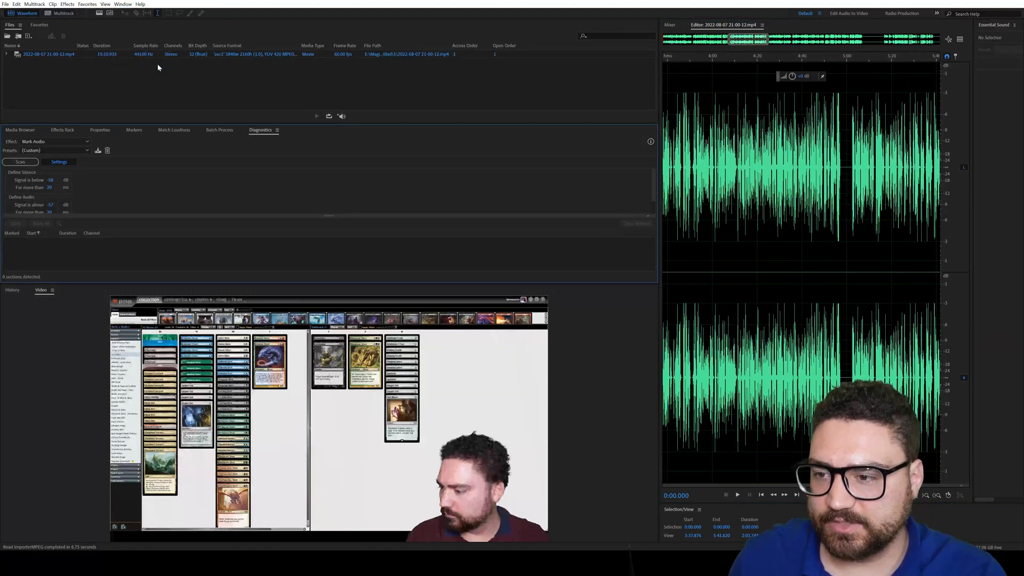
pyautogui.scroll(4, 875, 236)
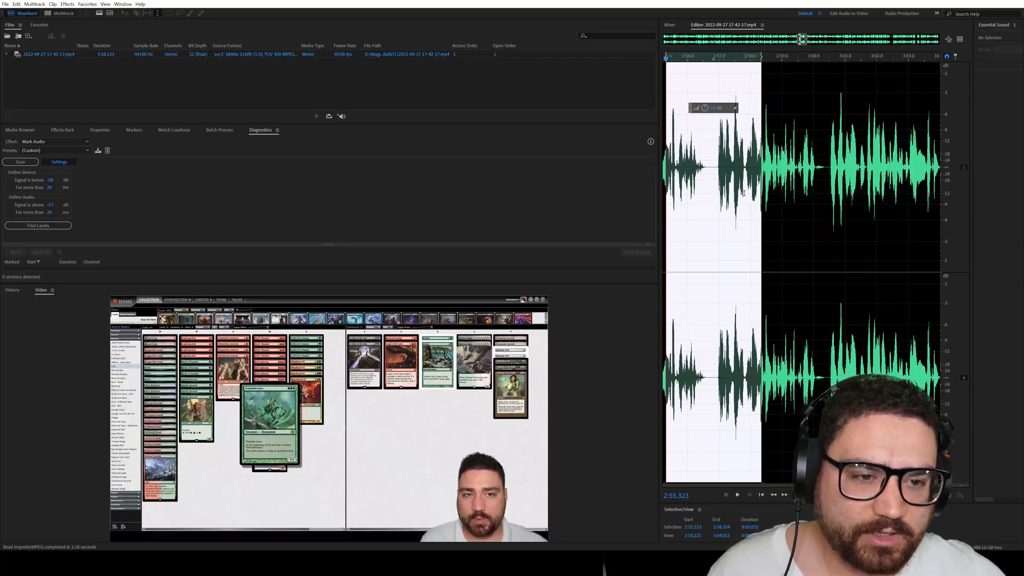
pyautogui.click(745, 176)
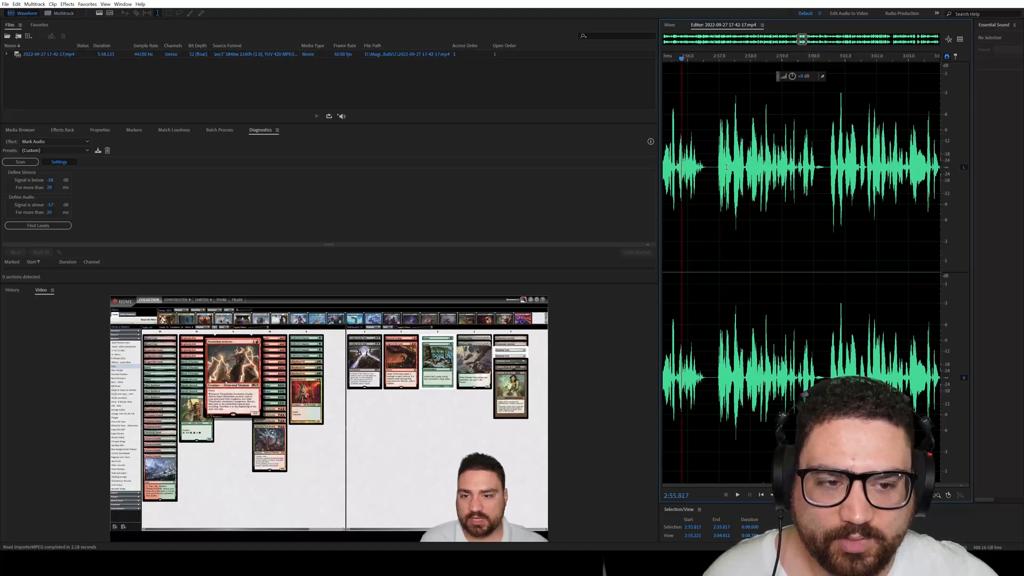
pyautogui.moveTo(682, 166); pyautogui.dragTo(741, 166)
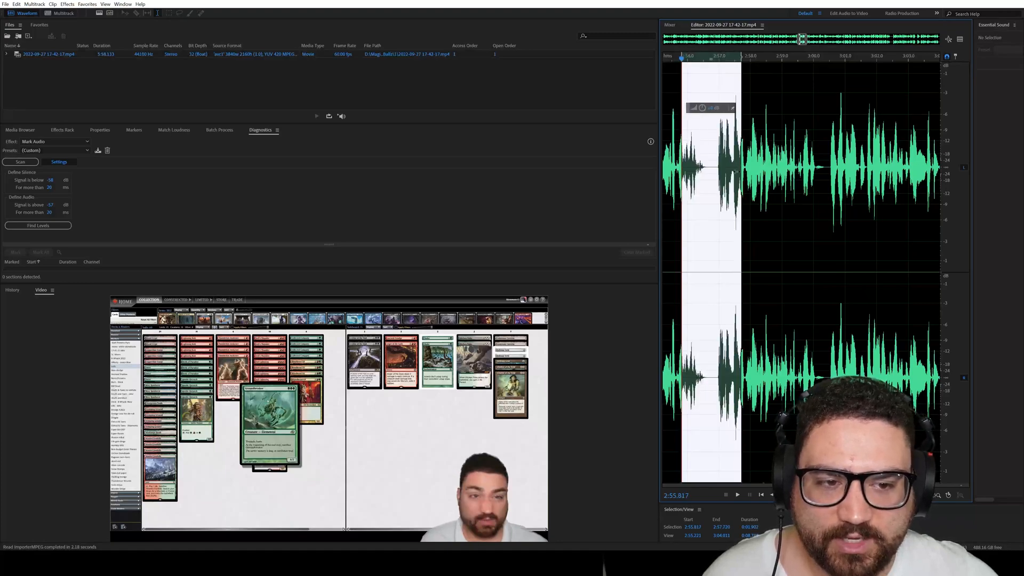
pyautogui.click(48, 225)
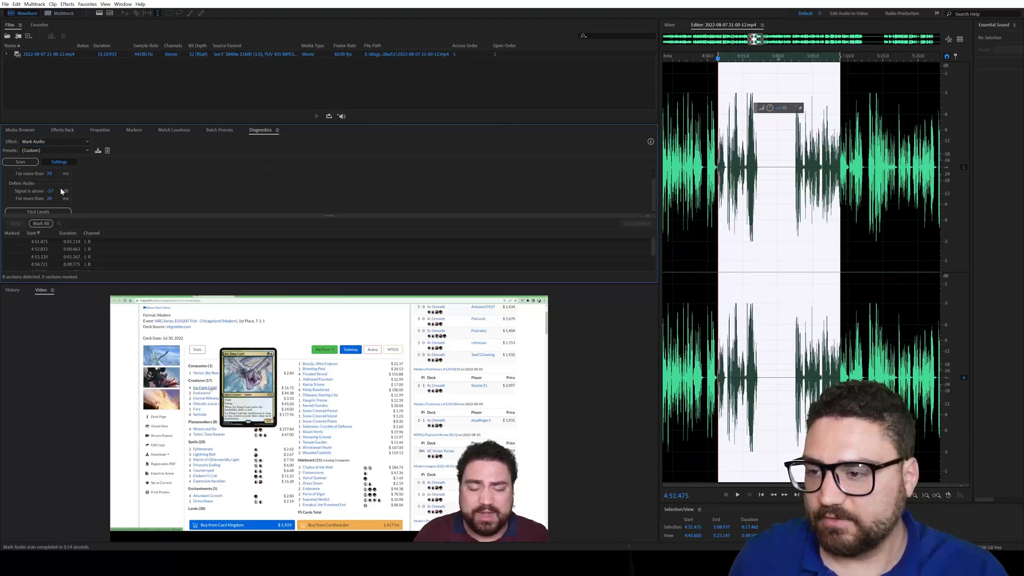
# Clear the waveform selection, scan the whole recording with Mark Audio, and mark all detected sections
pyautogui.scroll(1, 60, 190)
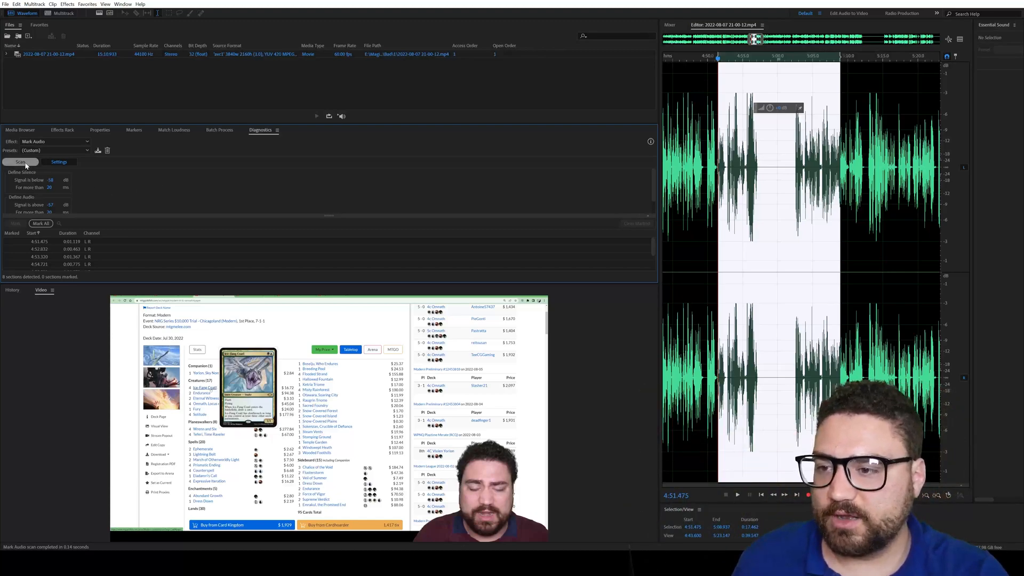
pyautogui.click(861, 214)
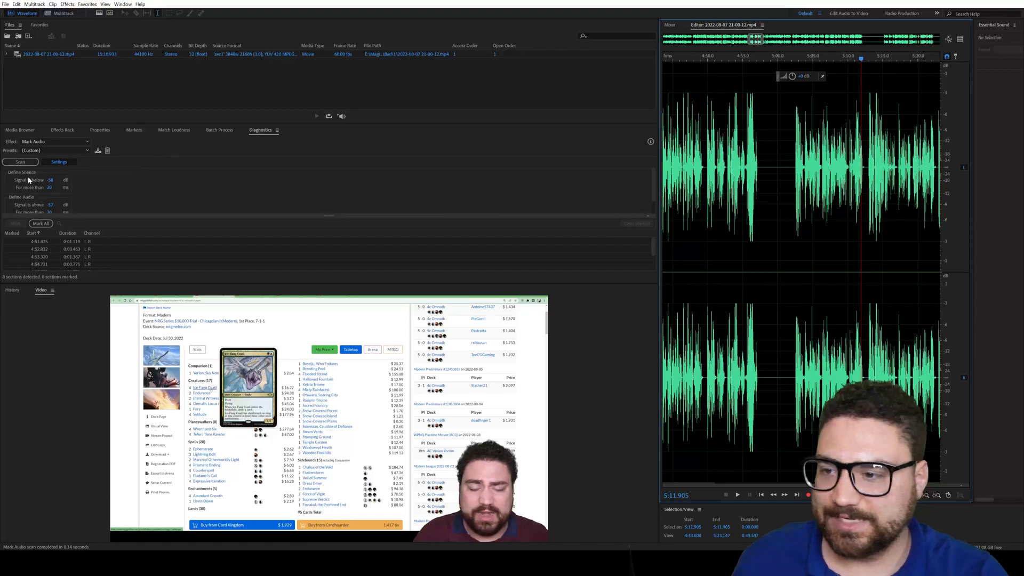
pyautogui.click(20, 161)
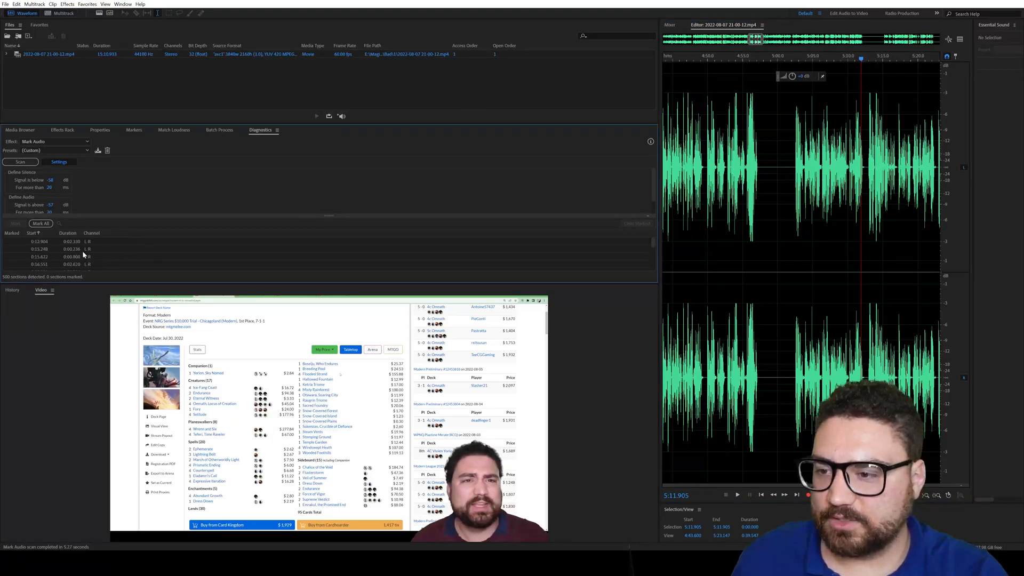
pyautogui.scroll(-10, 91, 252)
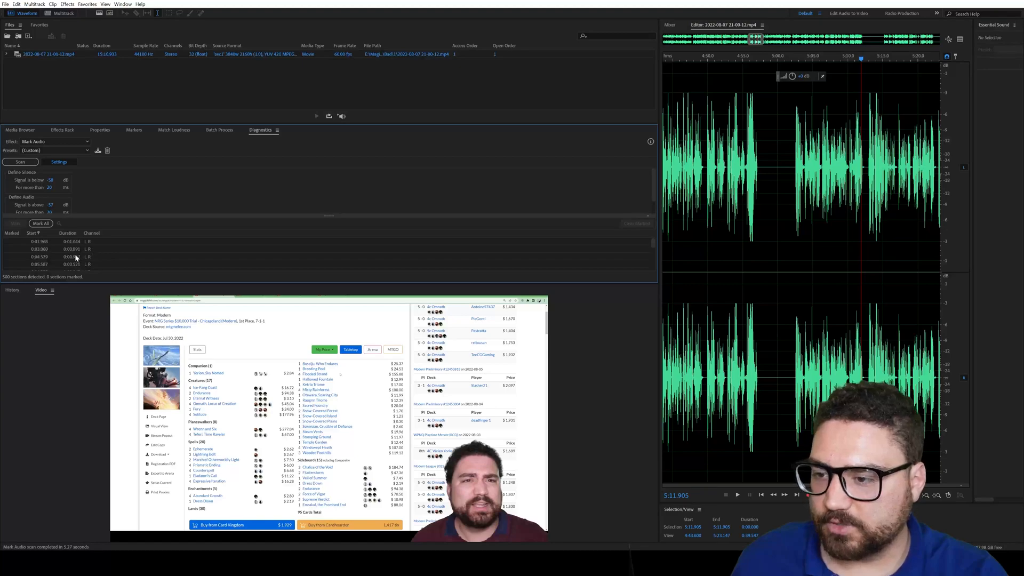
pyautogui.click(41, 223)
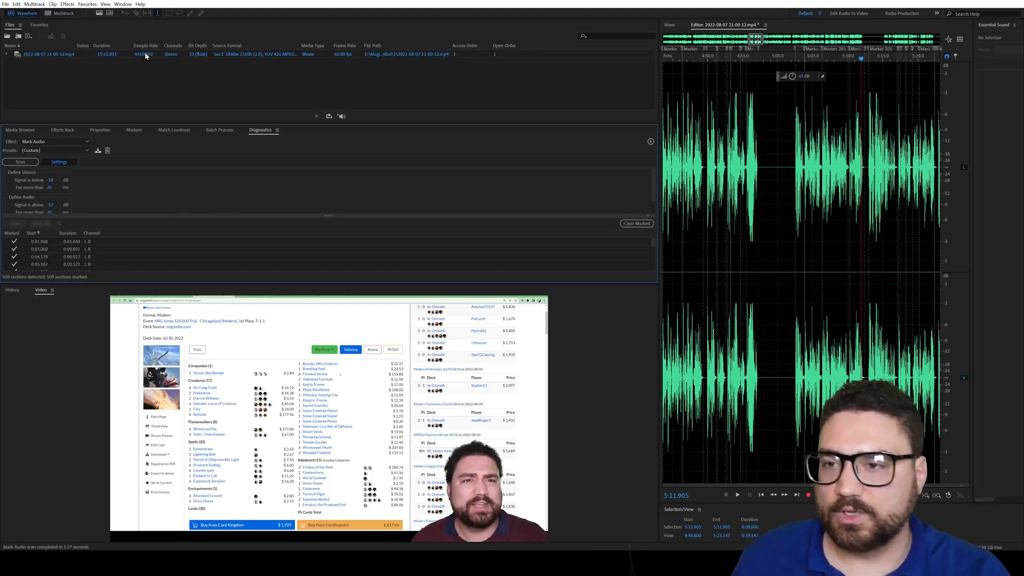
pyautogui.scroll(5, 757, 147)
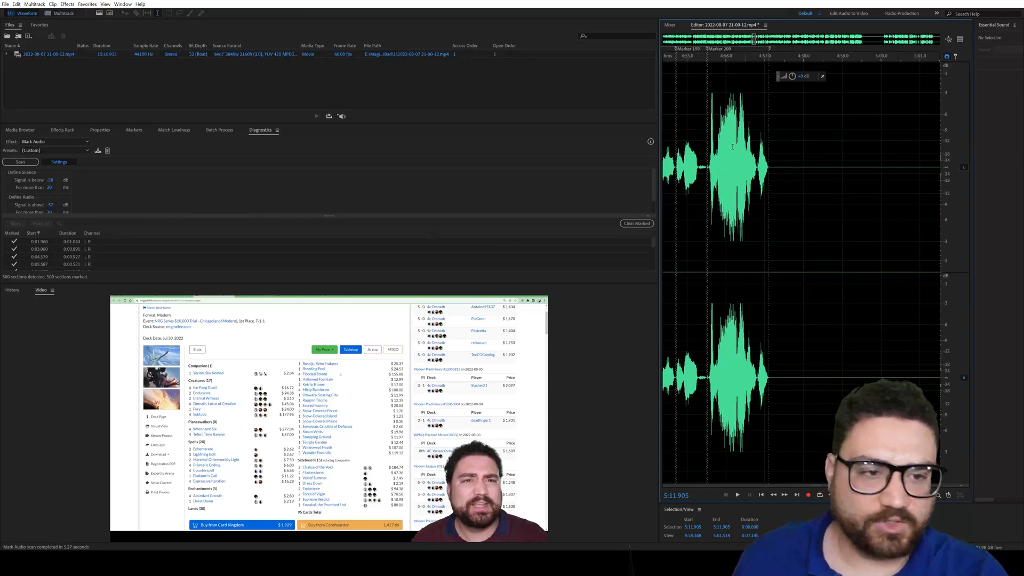
pyautogui.scroll(-4, 750, 166)
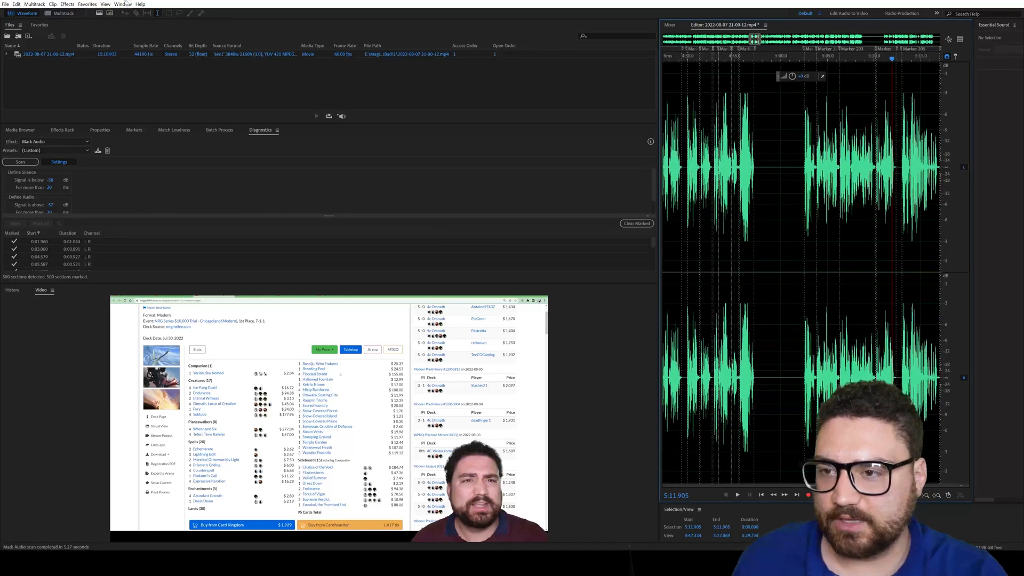
# Show the list of markers and change the type of all of them to Subclip
pyautogui.click(124, 3)
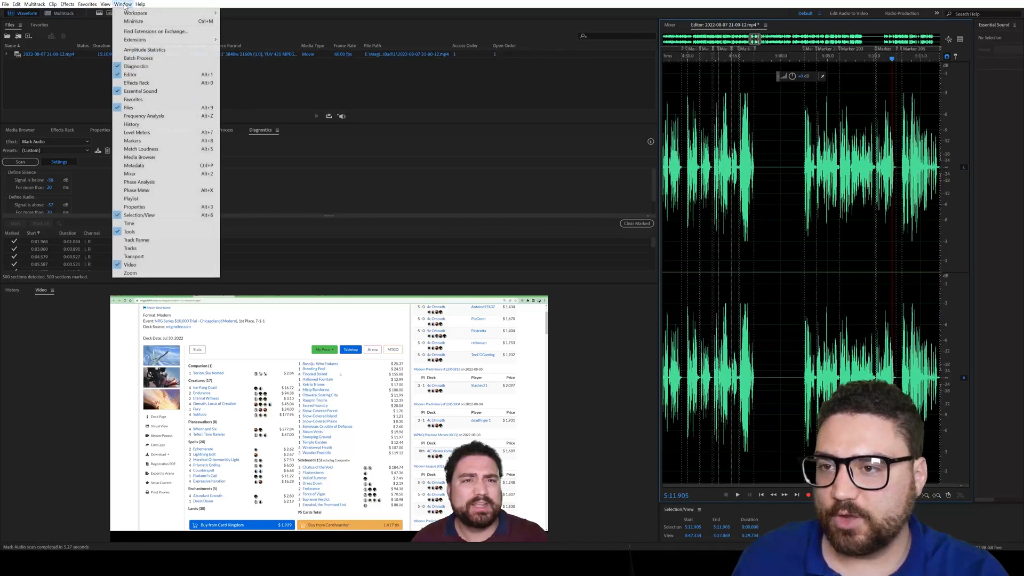
pyautogui.click(169, 142)
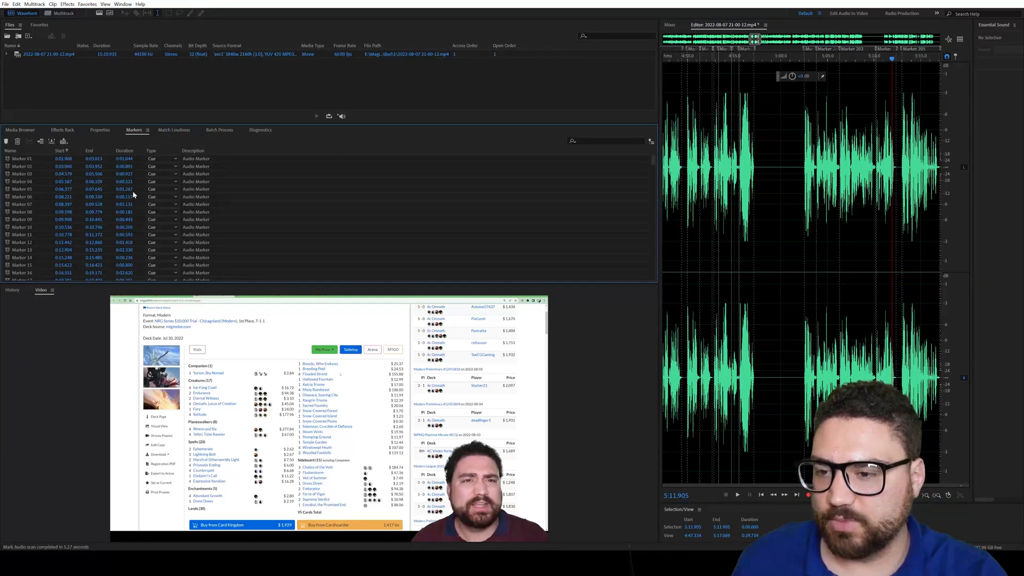
pyautogui.scroll(-4, 59, 219)
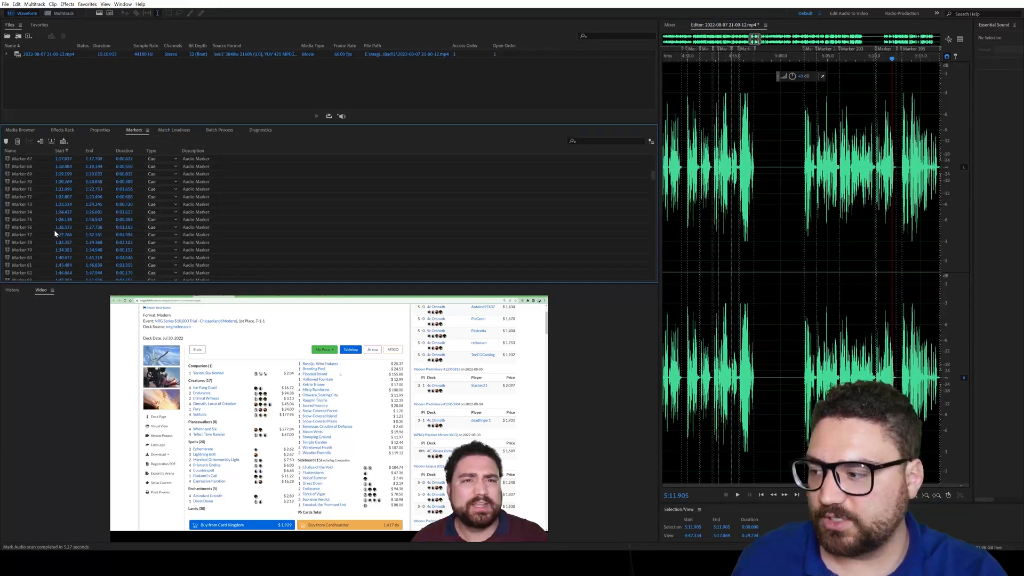
pyautogui.scroll(15, 62, 240)
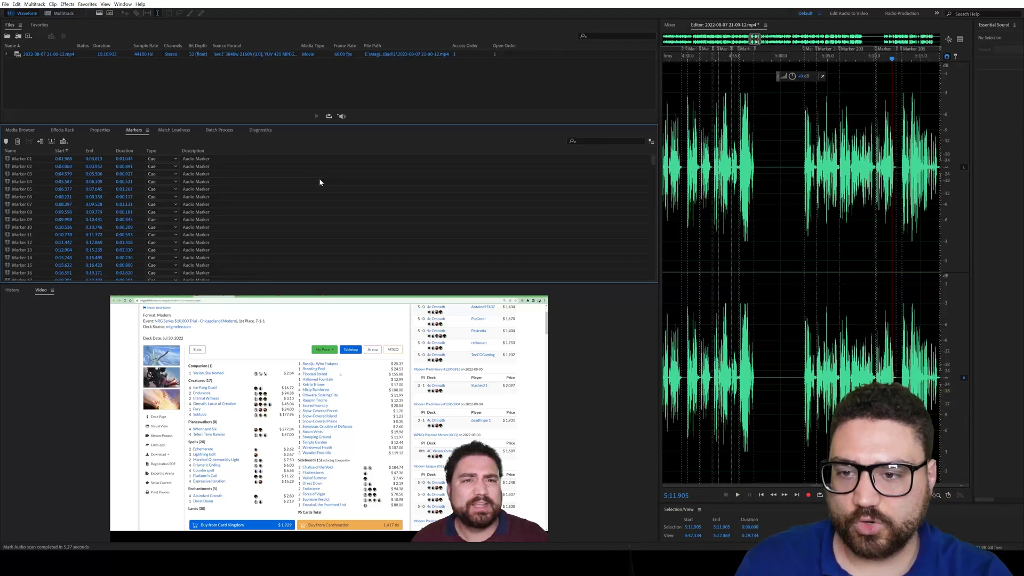
pyautogui.hotkey('ctrl', 'a')
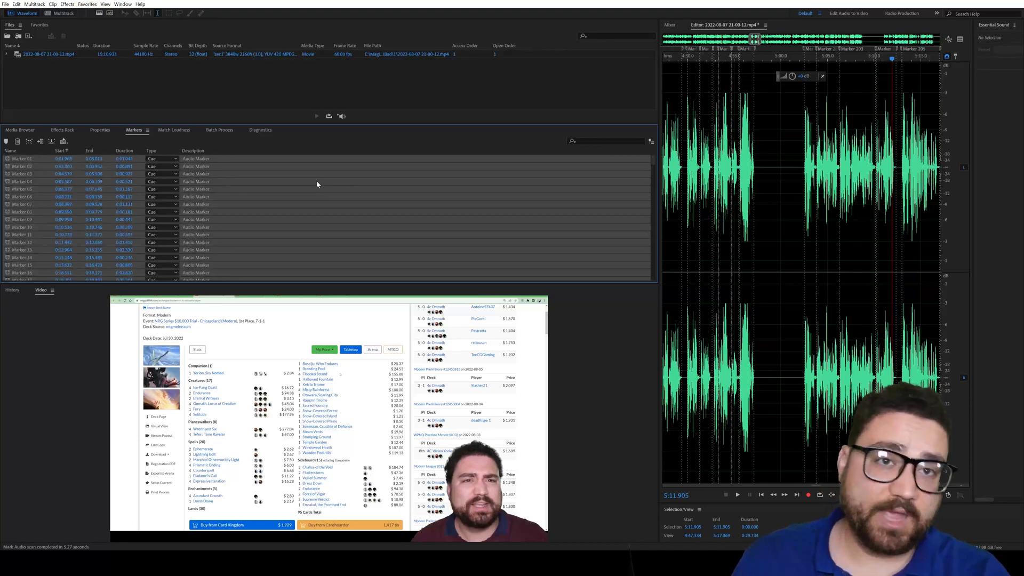
pyautogui.rightClick(221, 173)
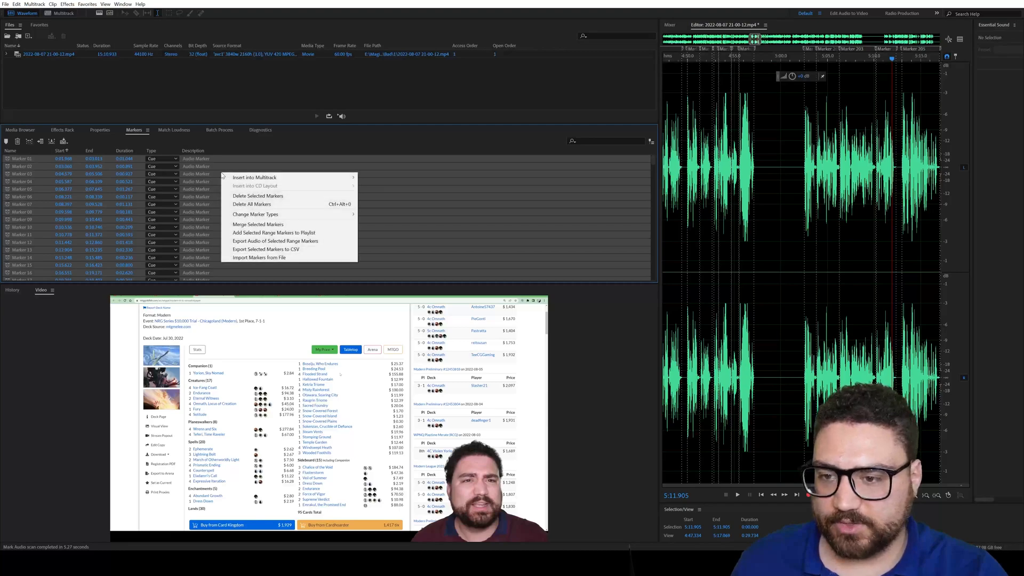
pyautogui.moveTo(318, 217)
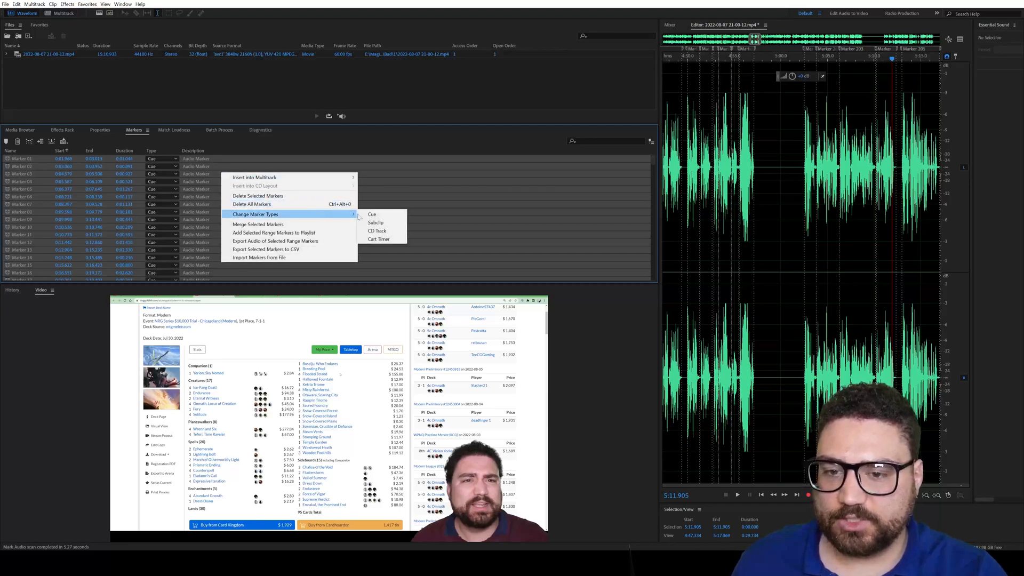
pyautogui.click(392, 224)
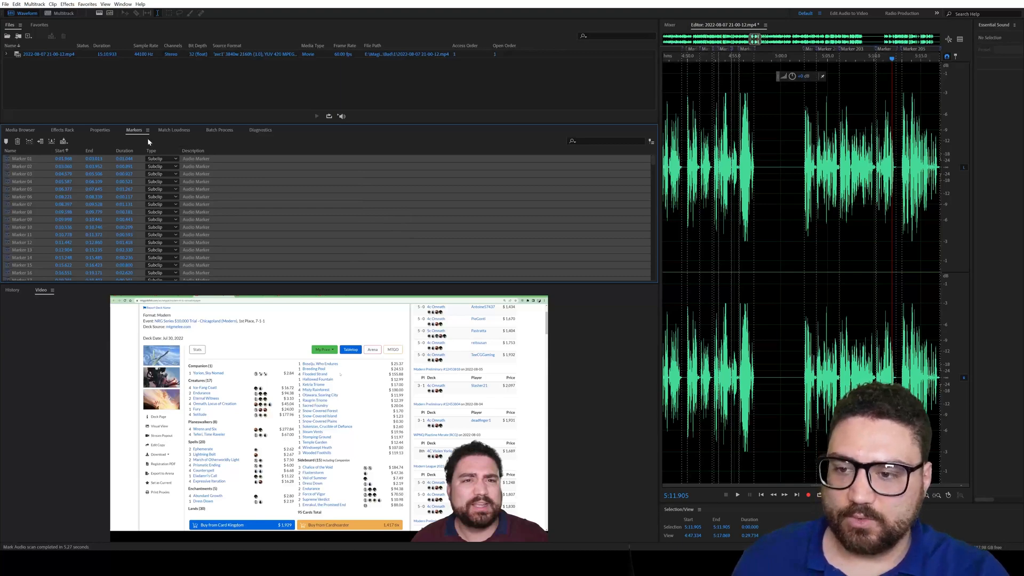
# Save the marked audio in folder 1 as 1.wav in Wave PCM format, with markers and other metadata included
pyautogui.click(5, 3)
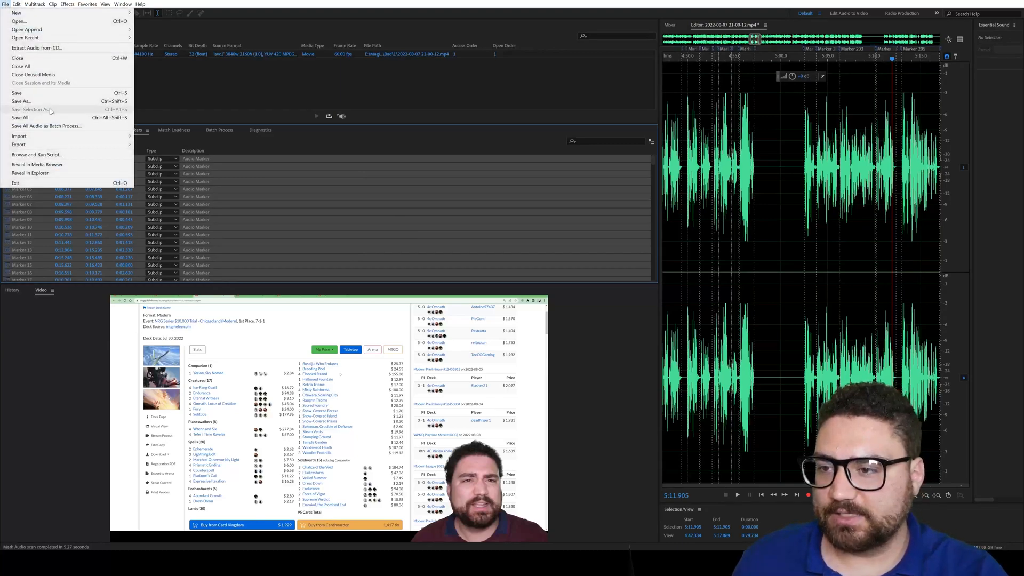
pyautogui.click(50, 102)
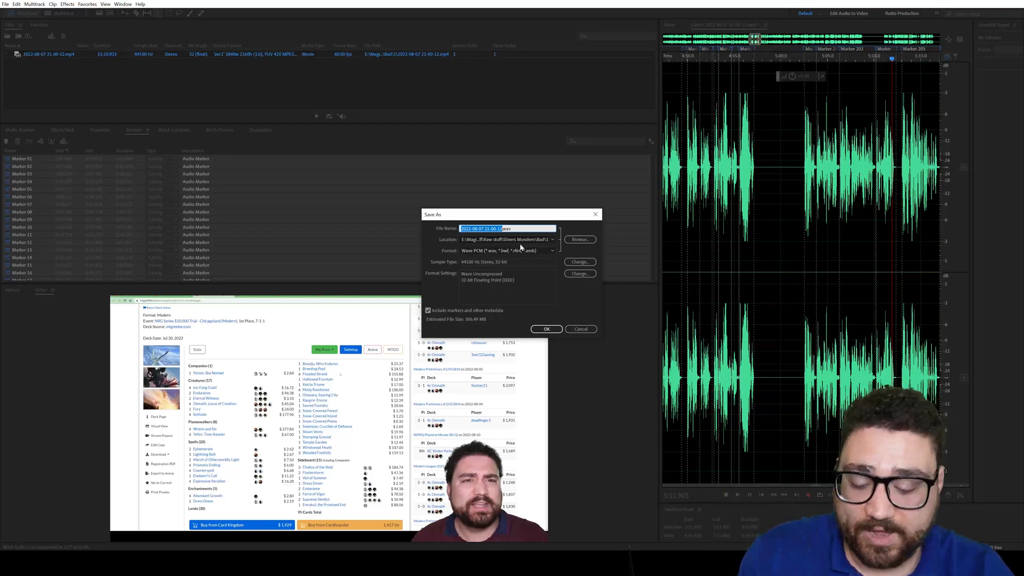
pyautogui.write('1')
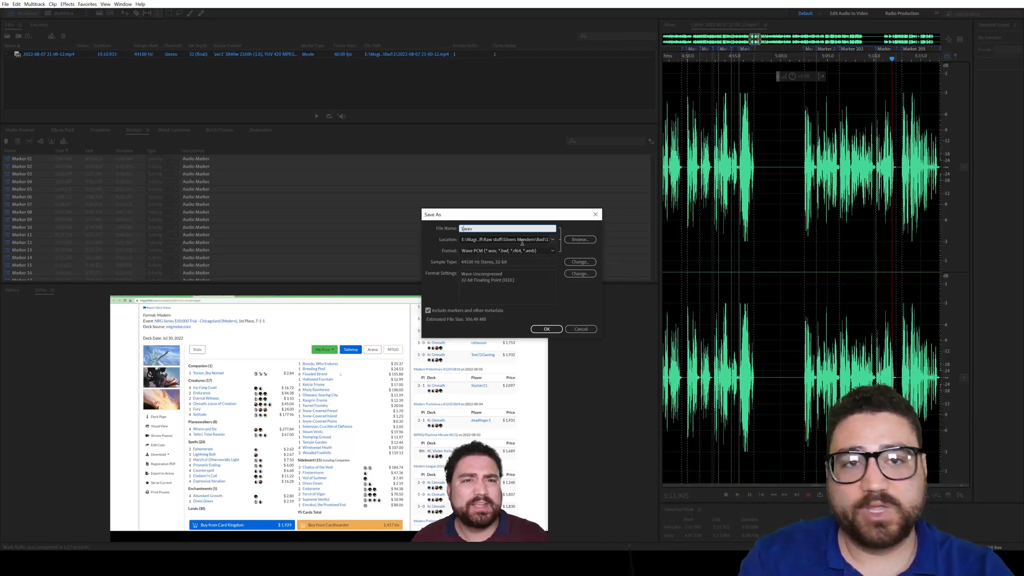
pyautogui.click(547, 329)
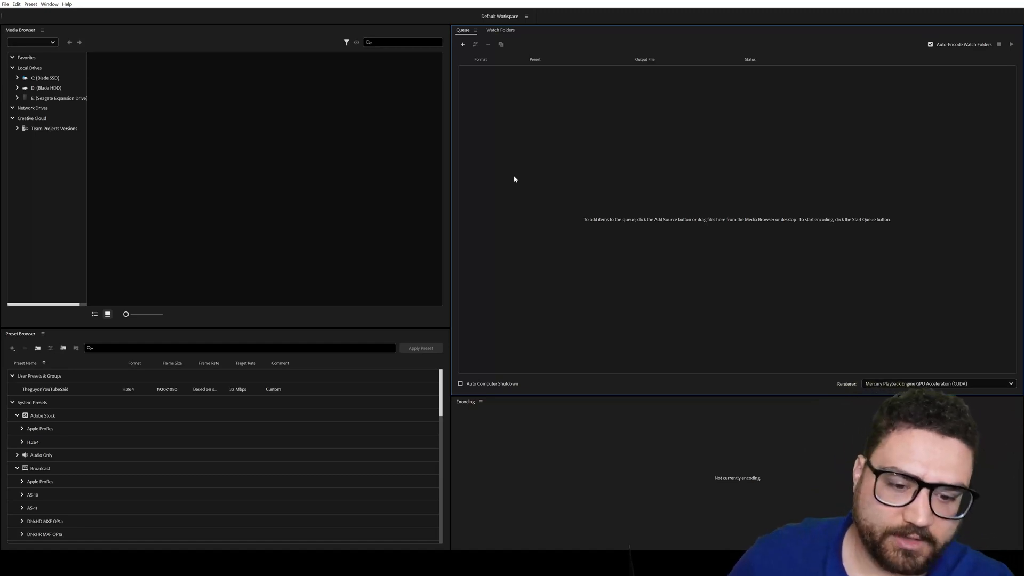
# Add 1.wav and 2.wav from folders 1 and 2 inside Bad to the encoding queue
pyautogui.click(463, 45)
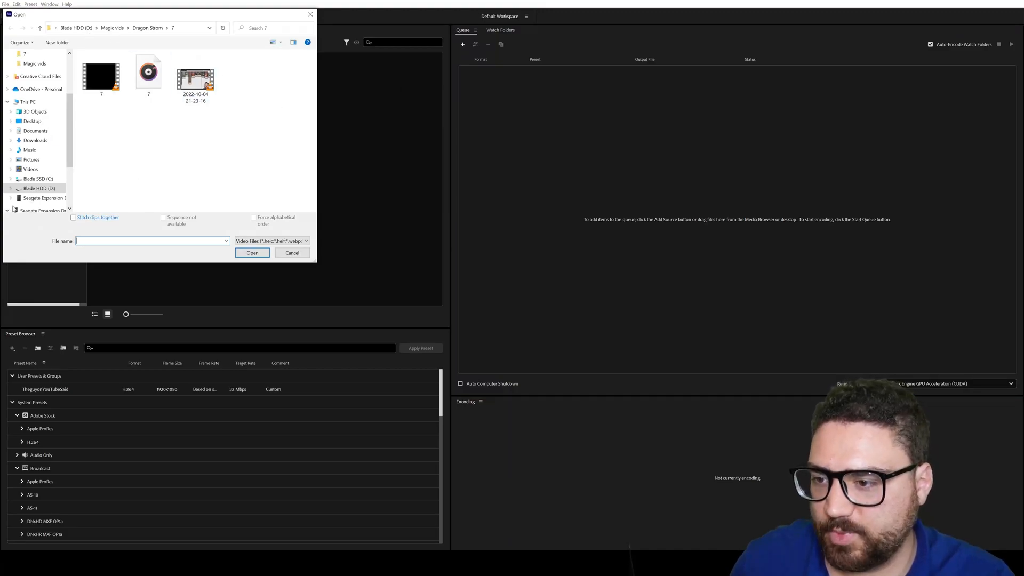
pyautogui.click(37, 210)
pyautogui.click(29, 167)
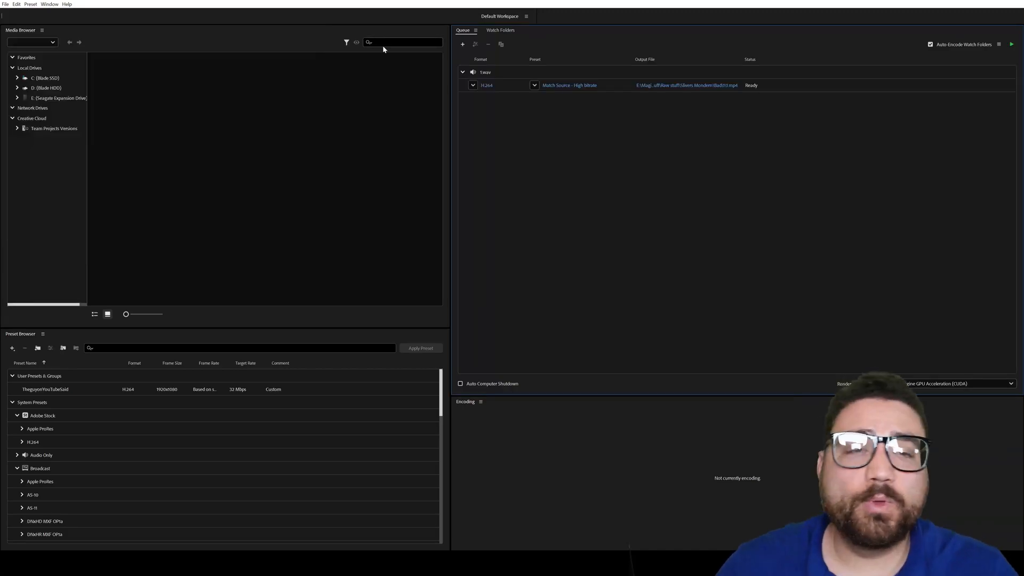
pyautogui.click(462, 44)
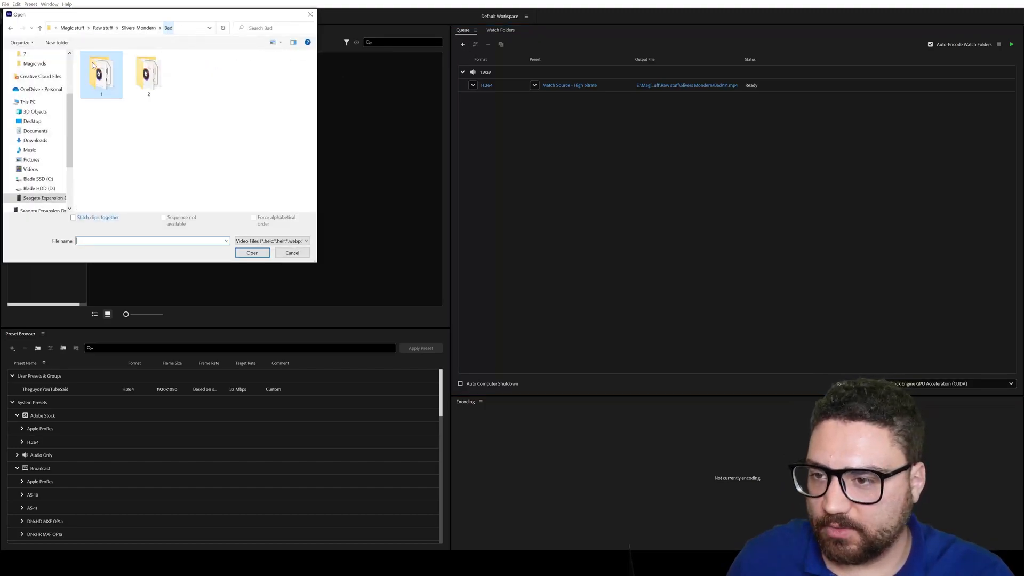
pyautogui.doubleClick(145, 73)
pyautogui.click(133, 68)
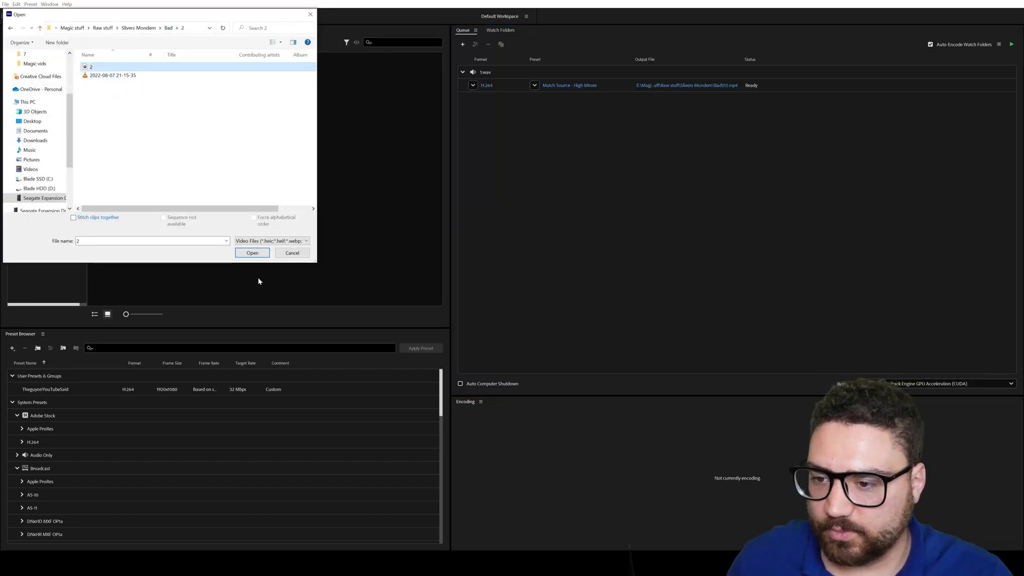
pyautogui.click(256, 256)
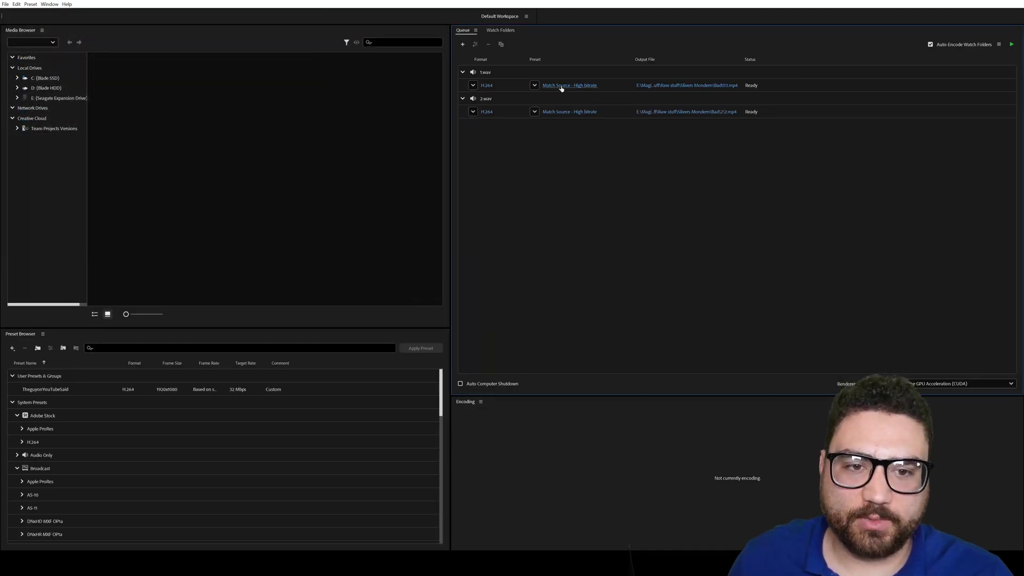
# Override the matched frame rate in the export settings of 1.wav and set it to 60 fps
pyautogui.click(561, 86)
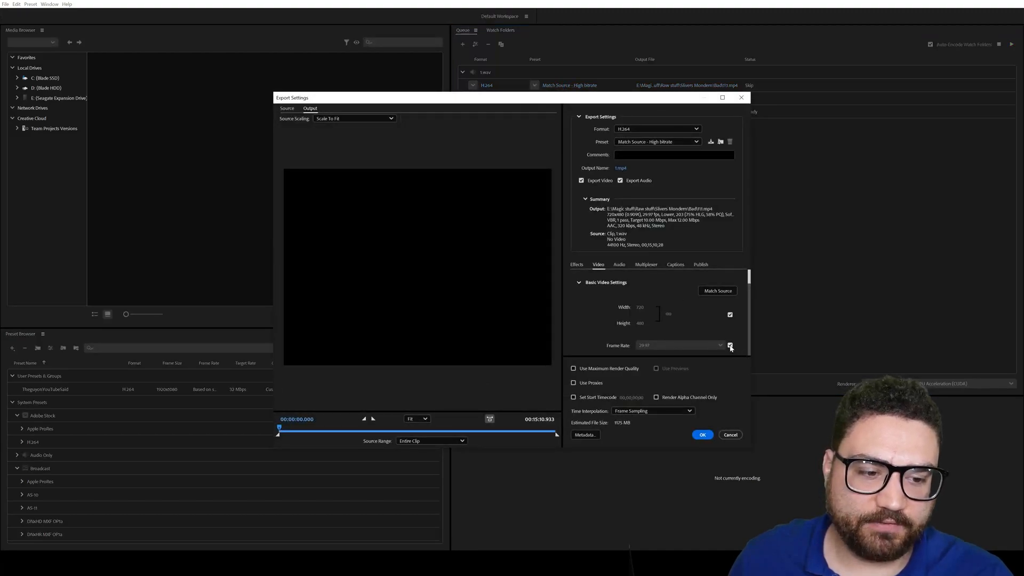
pyautogui.click(730, 345)
pyautogui.click(720, 346)
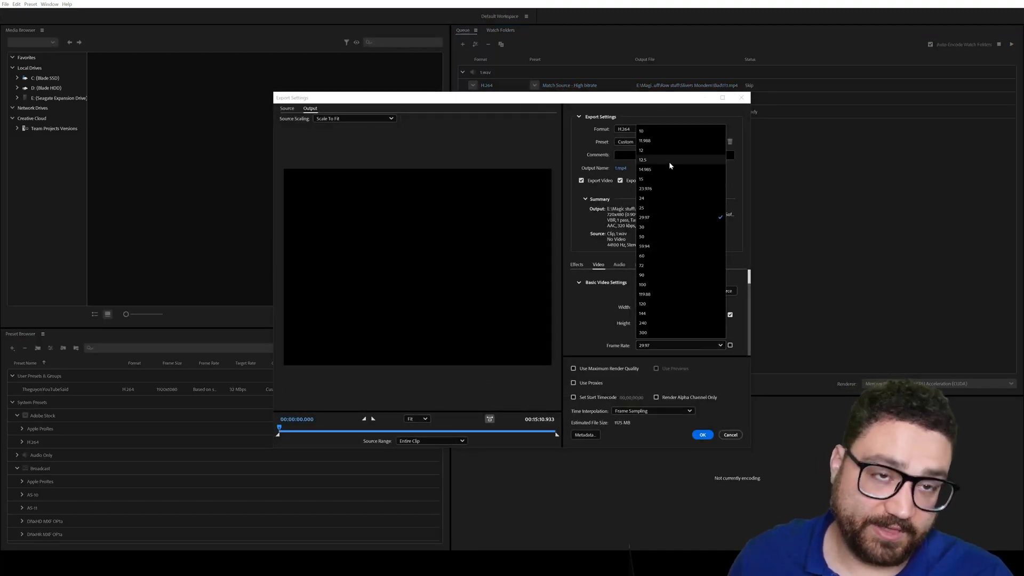
pyautogui.click(665, 256)
pyautogui.scroll(-1, 683, 323)
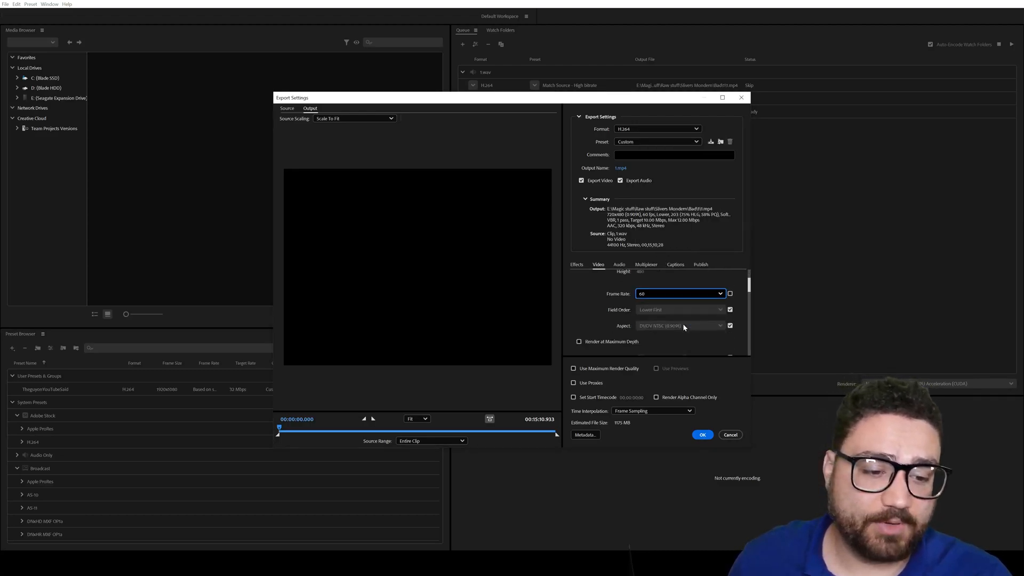
pyautogui.click(702, 434)
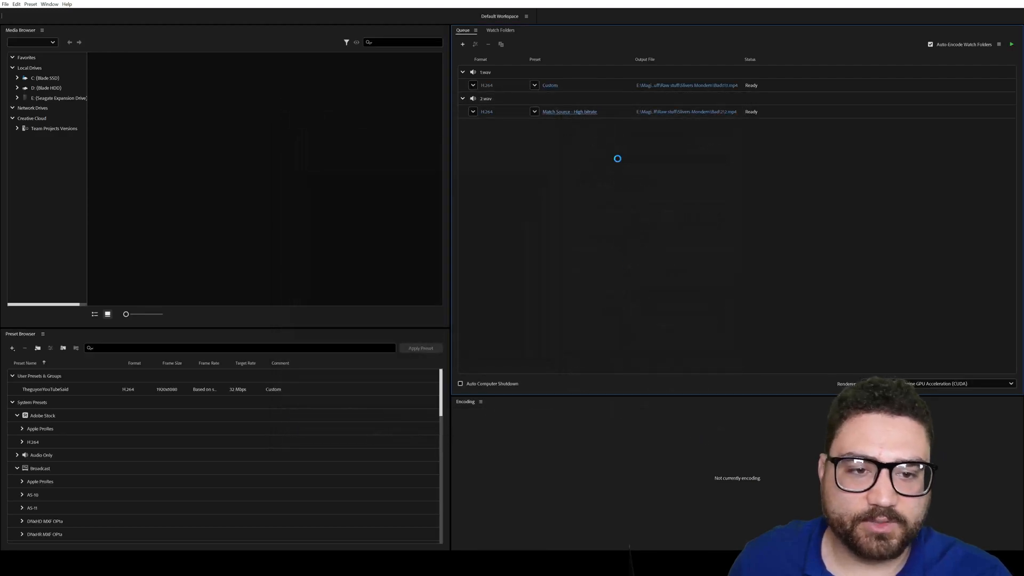
# Set the export frame rate of 2.wav to 60 fps and start encoding the queue
pyautogui.click(582, 112)
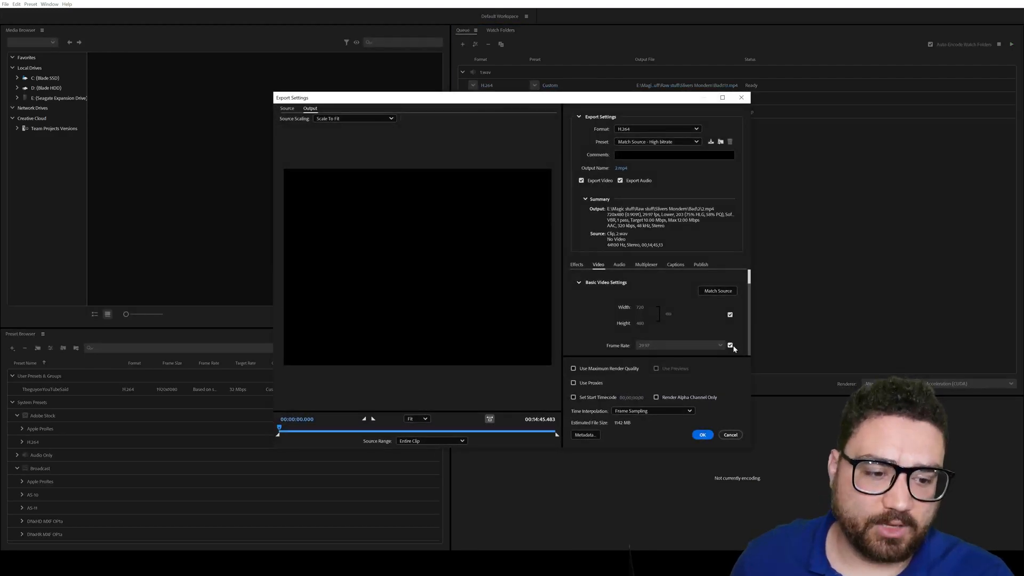
pyautogui.click(730, 346)
pyautogui.click(715, 345)
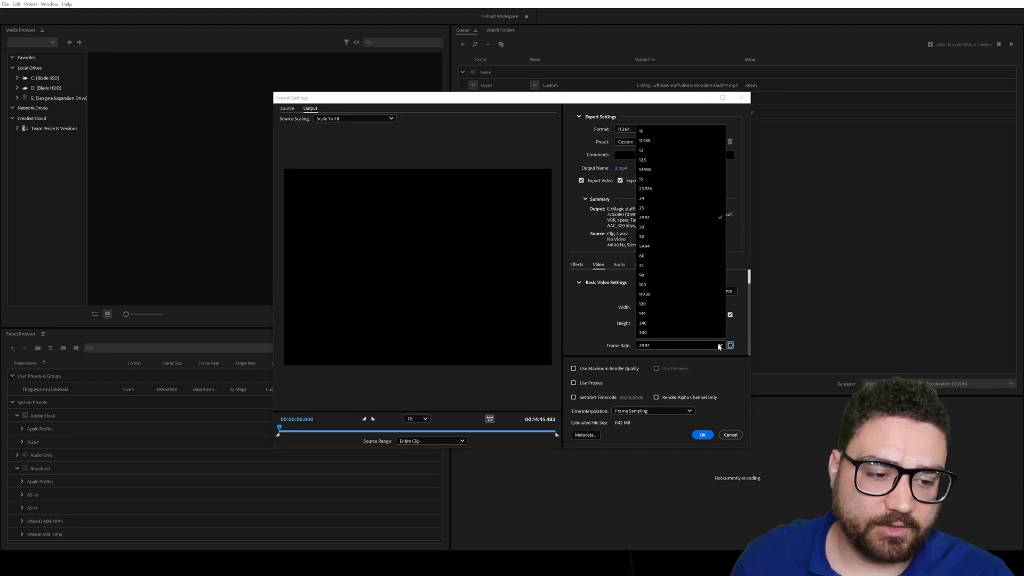
pyautogui.click(656, 256)
pyautogui.click(702, 434)
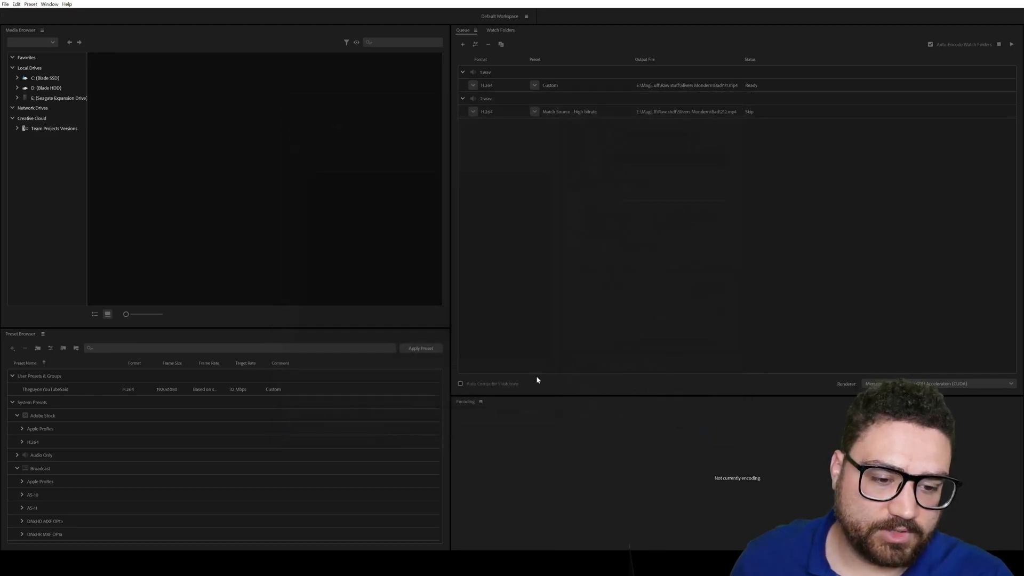
pyautogui.click(1012, 44)
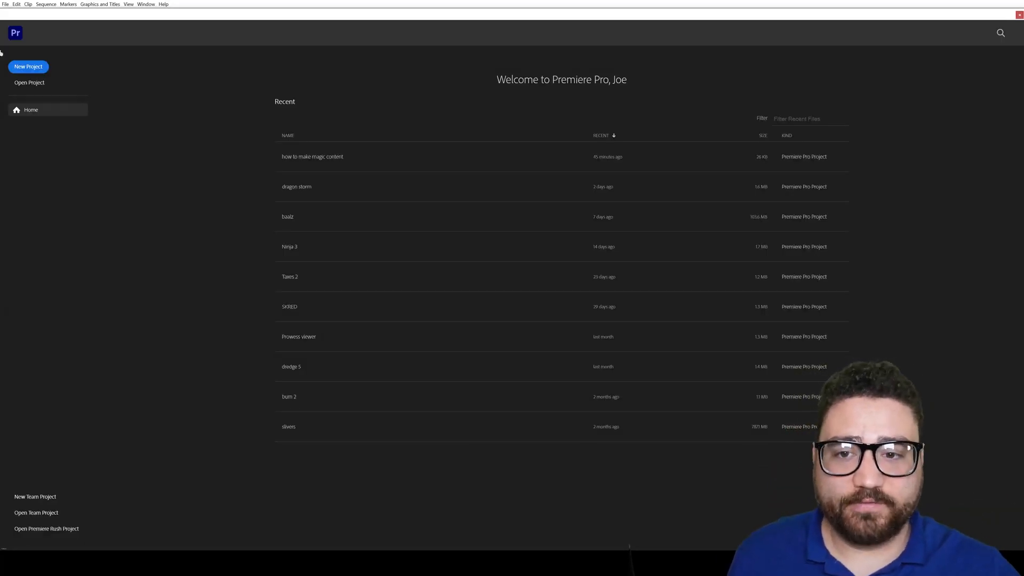
# In Premiere Pro, create a new project named Silvers Test and switch to the Assembly workspace
pyautogui.click(27, 66)
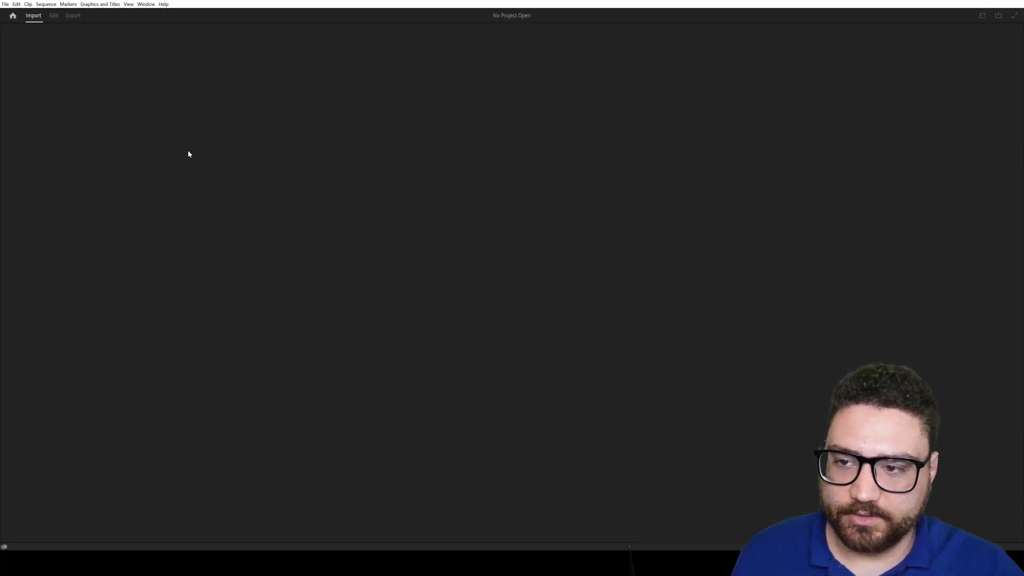
pyautogui.write('Silvers Test')
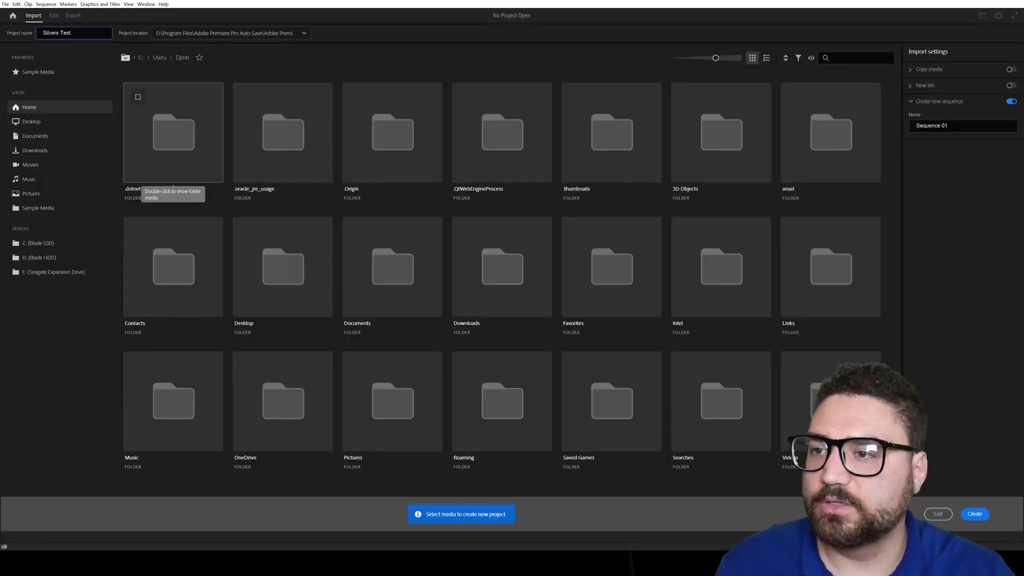
pyautogui.press('Return')
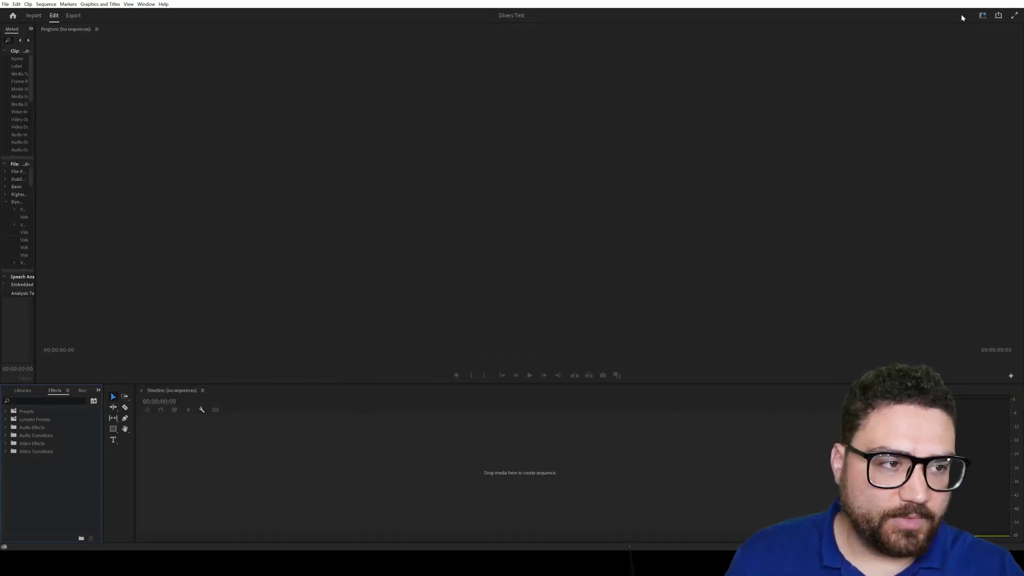
pyautogui.click(983, 15)
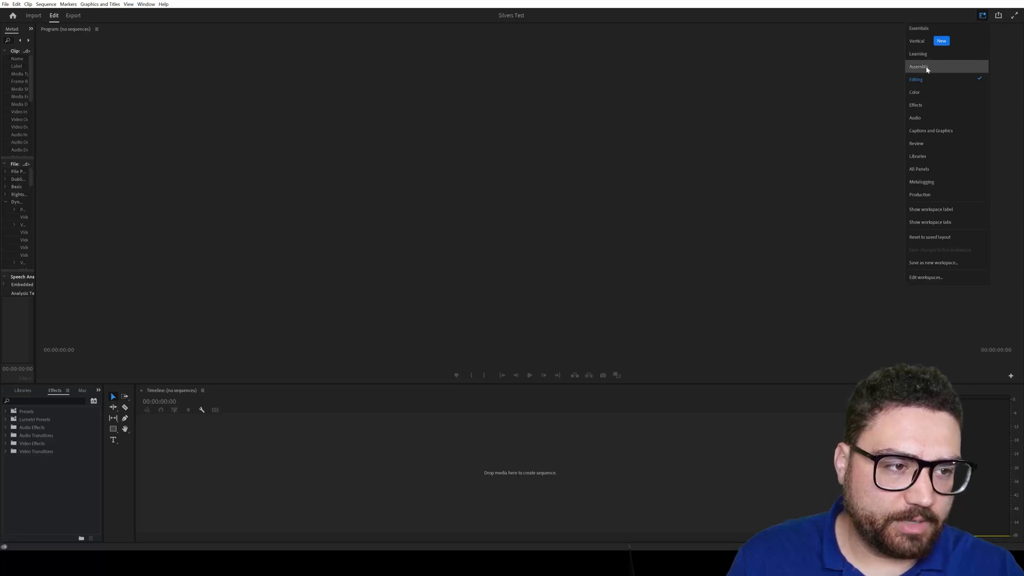
pyautogui.click(942, 63)
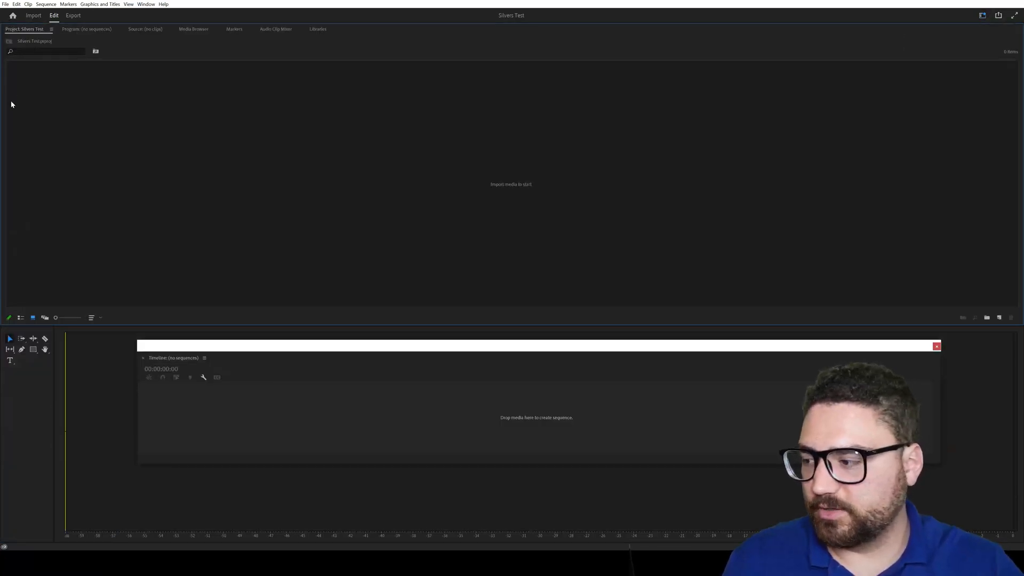
# Create two bins in the project, named 1 and 2
pyautogui.rightClick(54, 102)
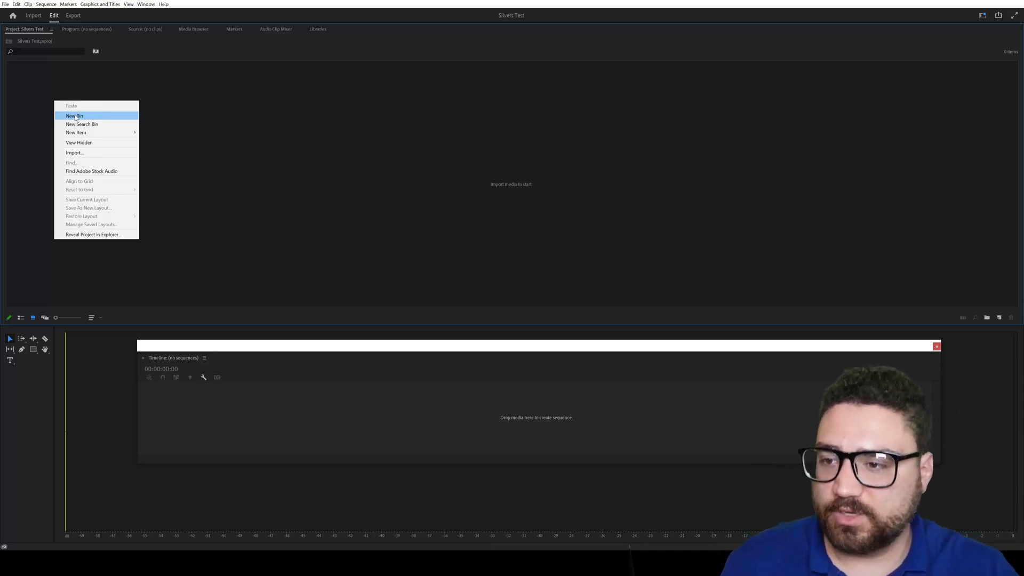
pyautogui.click(75, 117)
pyautogui.write('1')
pyautogui.press('Return')
pyautogui.rightClick(128, 117)
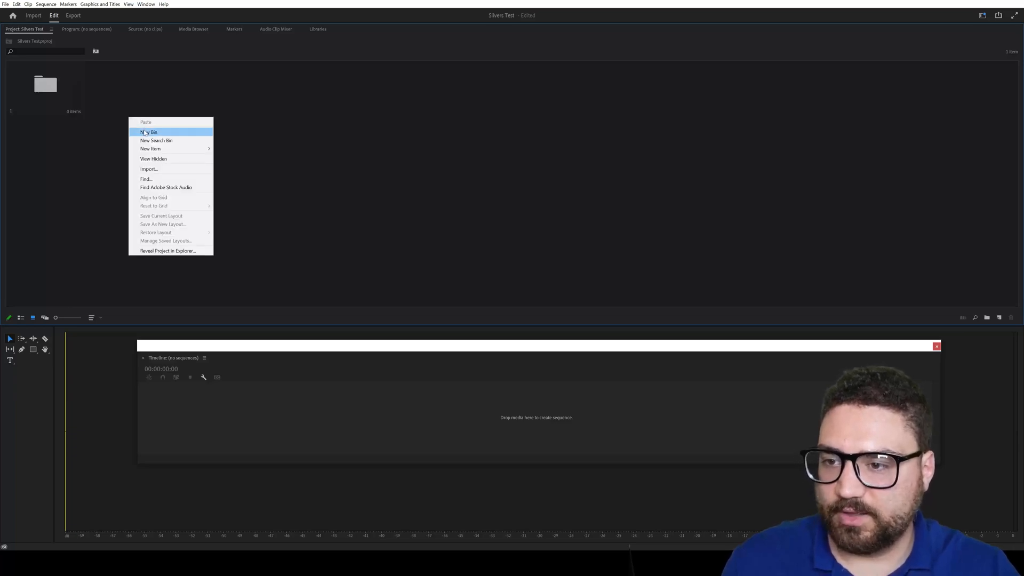
pyautogui.click(144, 132)
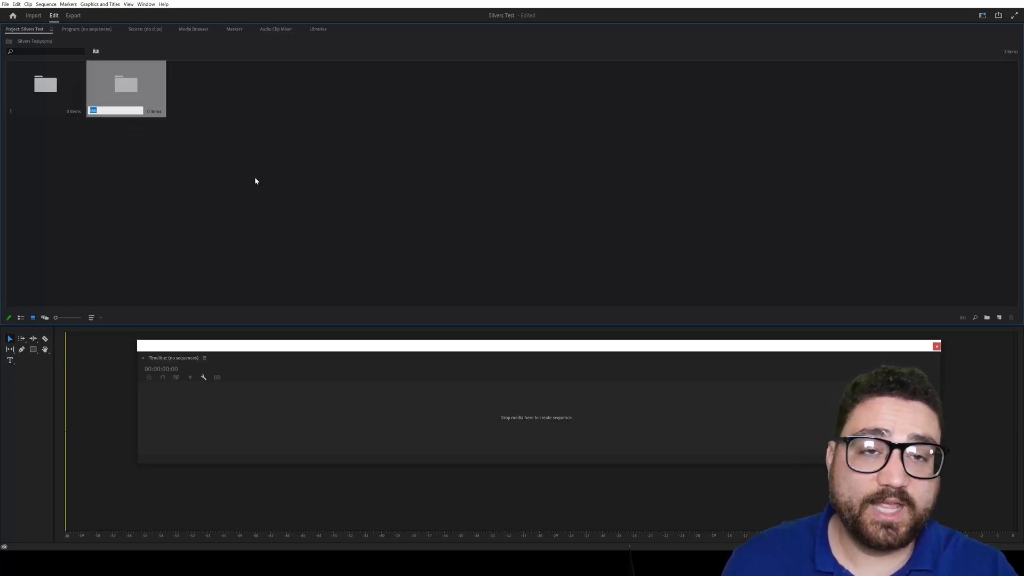
pyautogui.write('2')
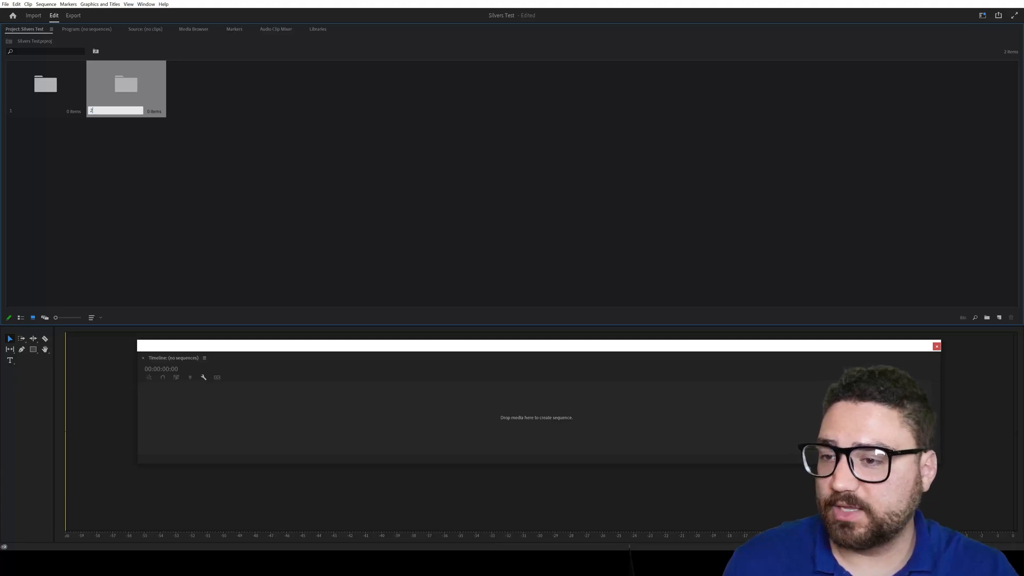
pyautogui.click(127, 168)
# Open bin 1 and import the encoded video 1.mp4 from folder 1 inside Bad into it
pyautogui.doubleClick(68, 96)
pyautogui.rightClick(69, 98)
pyautogui.click(45, 117)
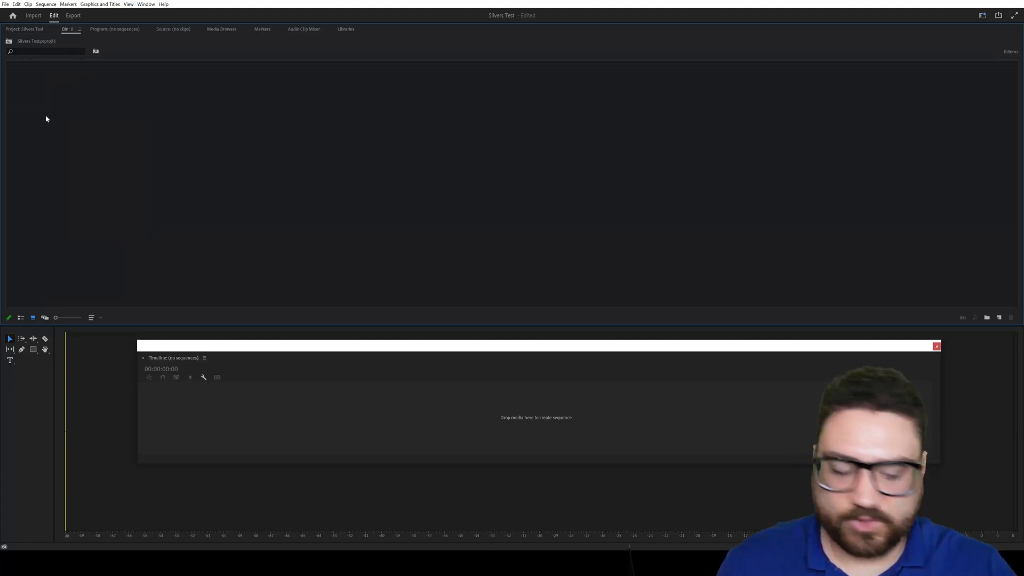
pyautogui.rightClick(173, 145)
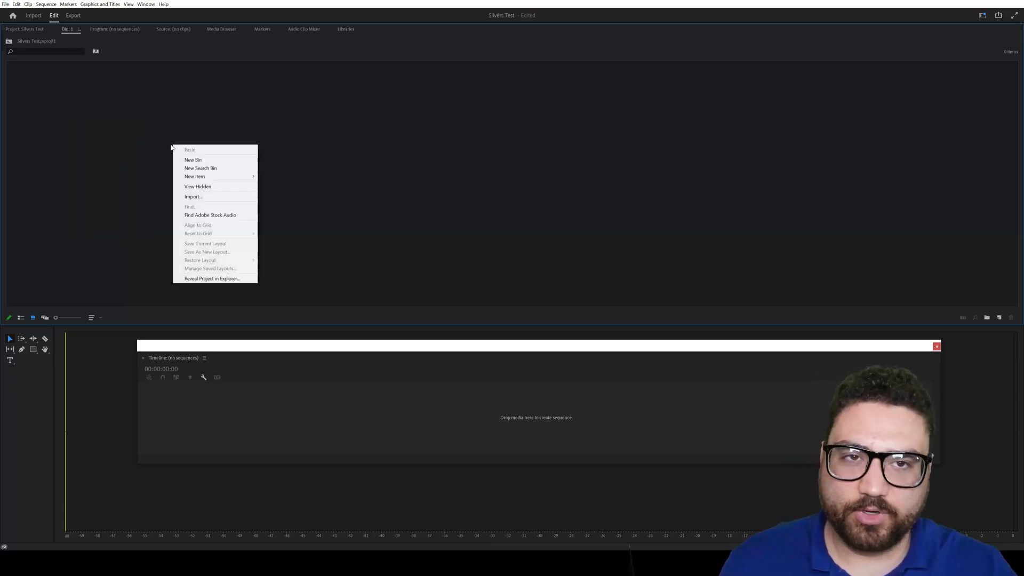
pyautogui.click(203, 197)
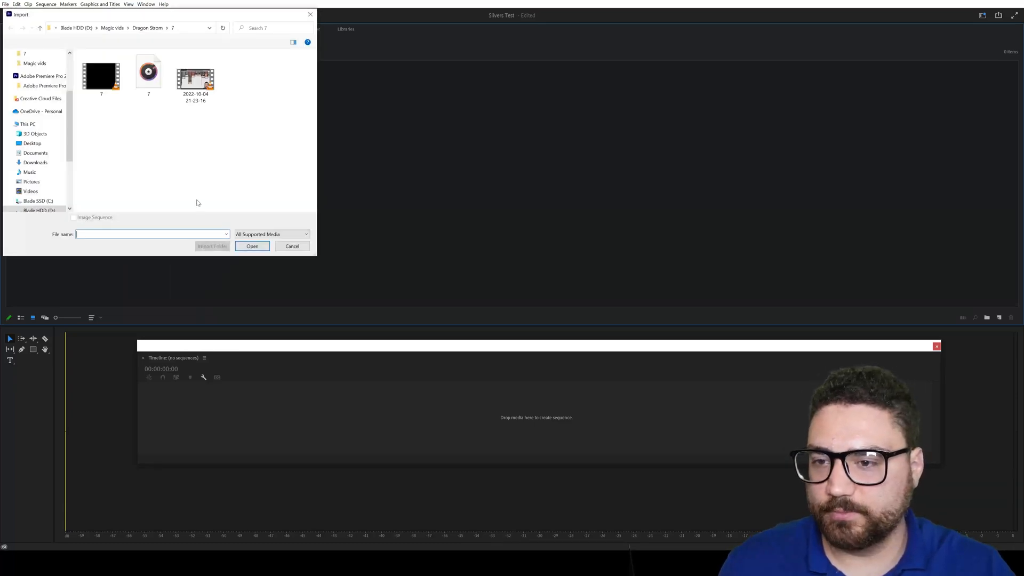
pyautogui.scroll(-1, 45, 190)
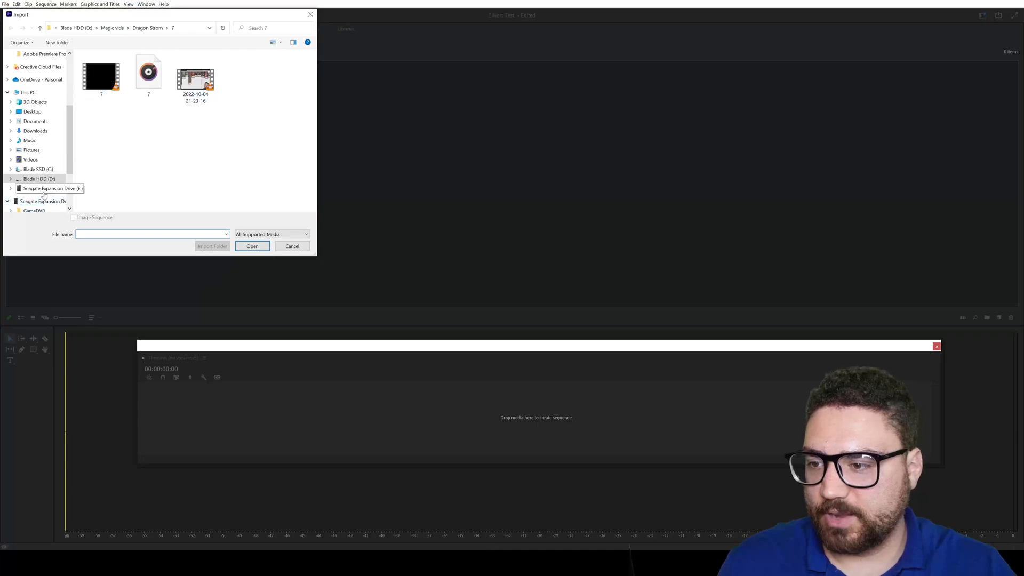
pyautogui.click(45, 188)
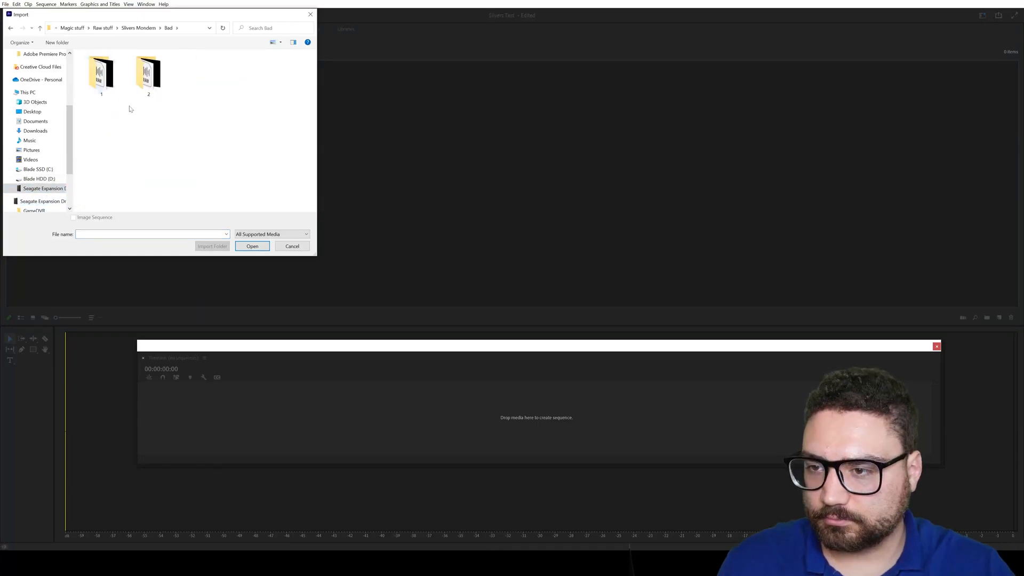
pyautogui.click(118, 90)
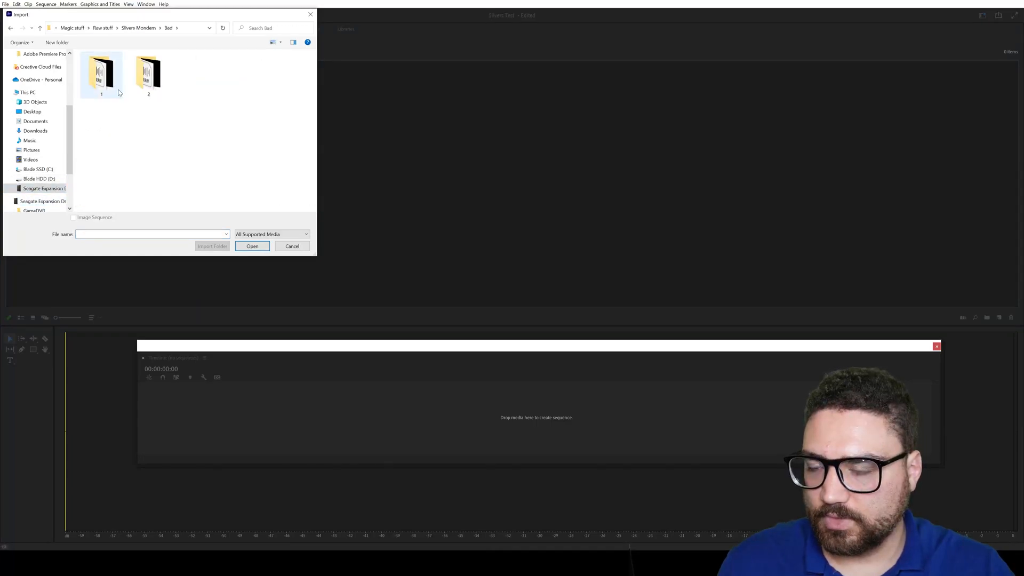
pyautogui.doubleClick(118, 90)
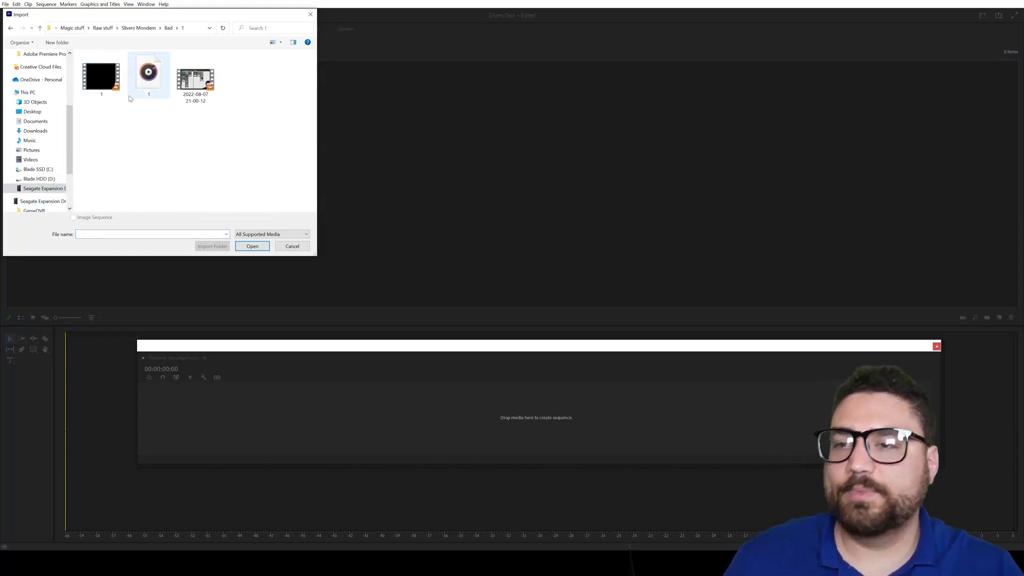
pyautogui.click(105, 92)
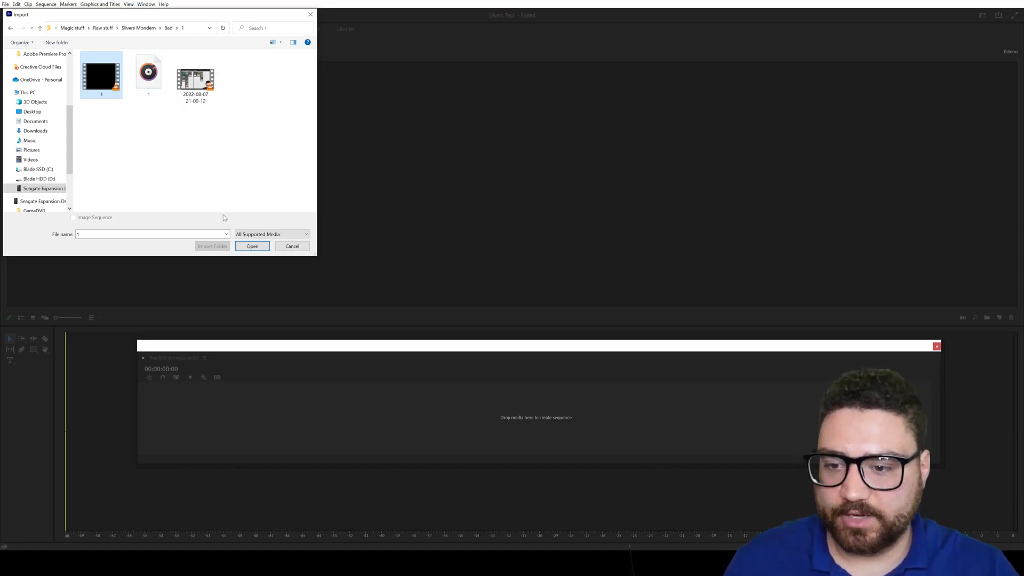
pyautogui.click(250, 248)
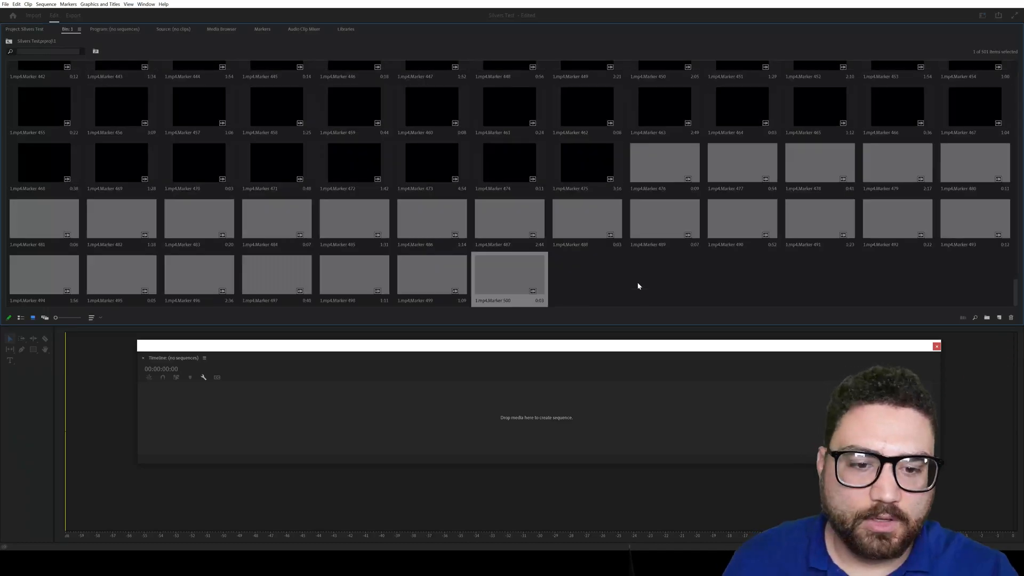
# Make all clips in bin 1 offline while keeping their media files on disk
pyautogui.scroll(1, 576, 198)
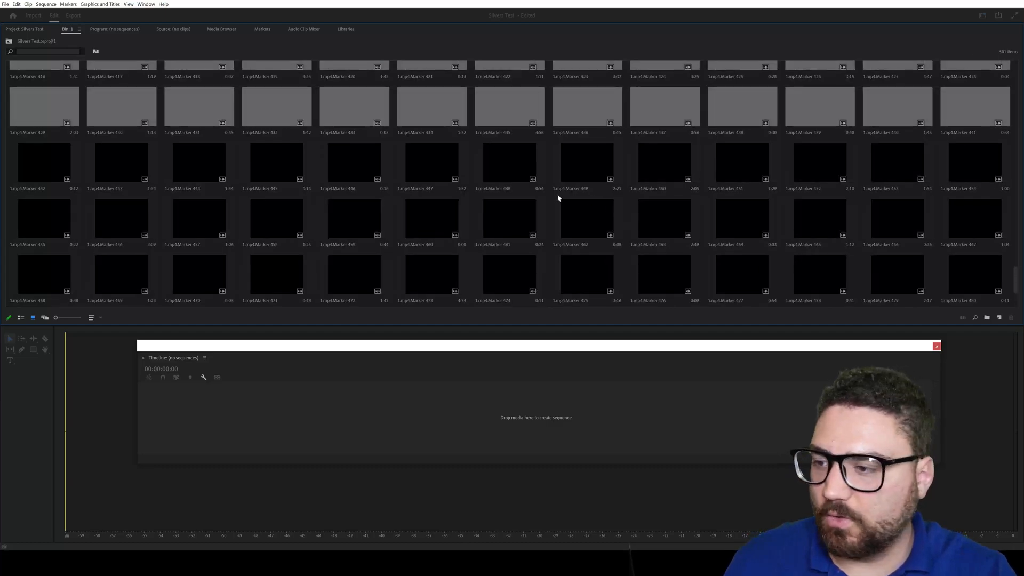
pyautogui.scroll(-2, 531, 213)
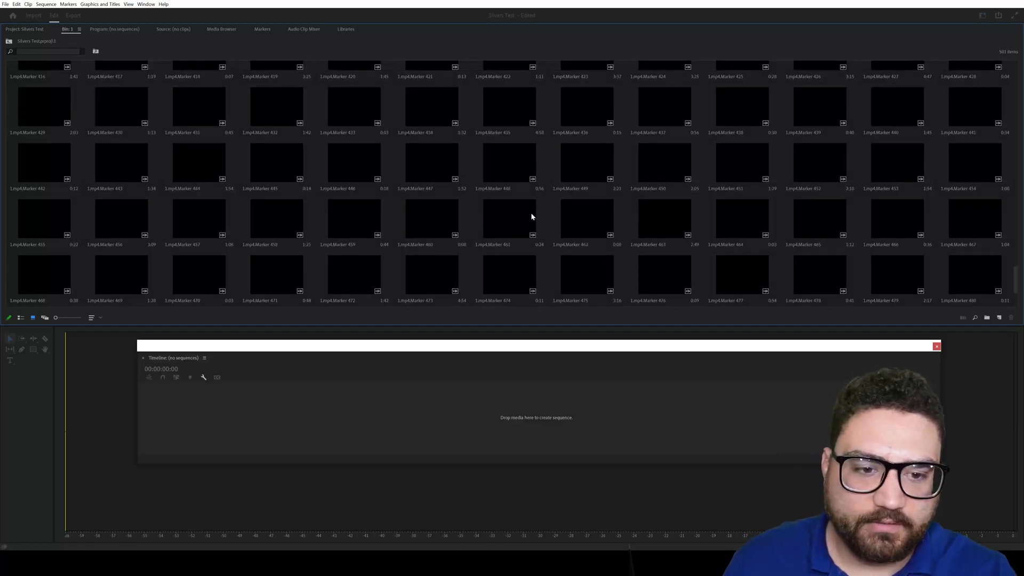
pyautogui.scroll(-1, 536, 211)
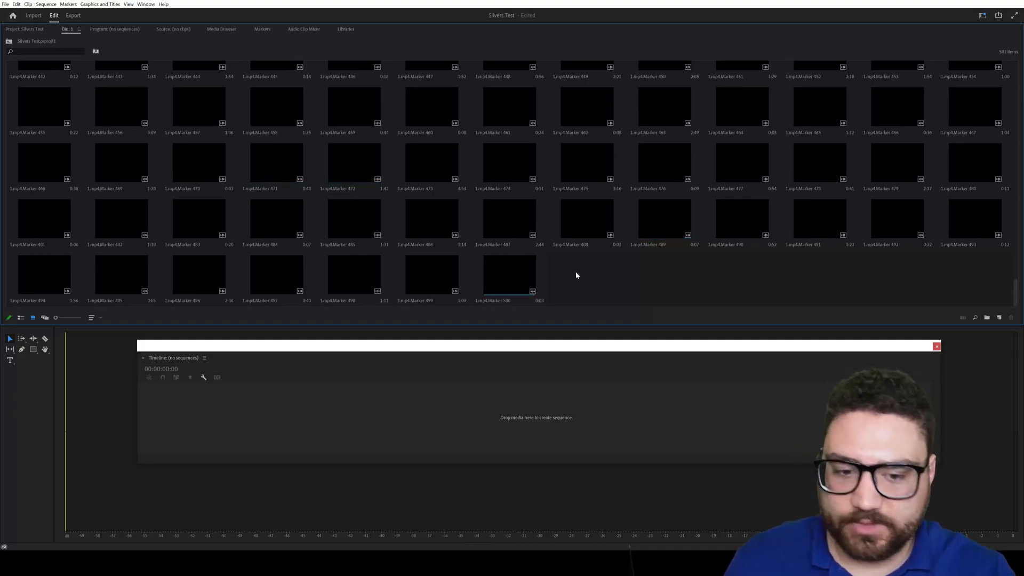
pyautogui.hotkey('ctrl', 'a')
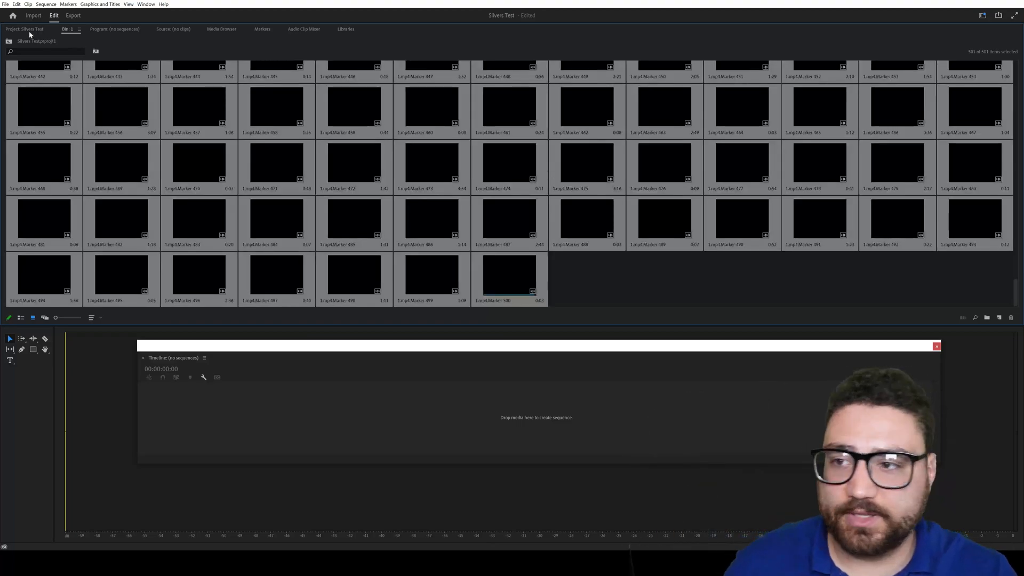
pyautogui.click(4, 5)
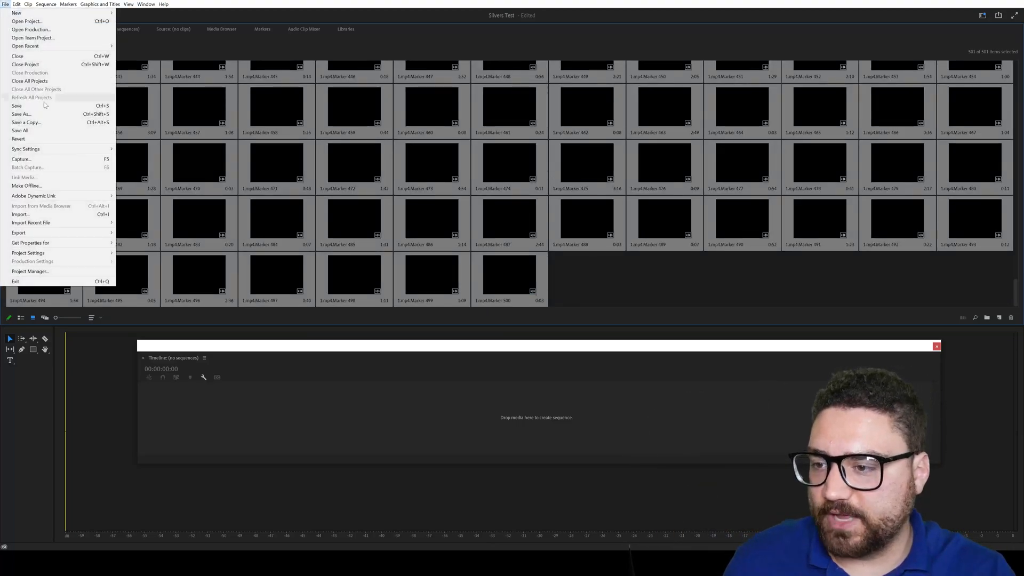
pyautogui.click(43, 188)
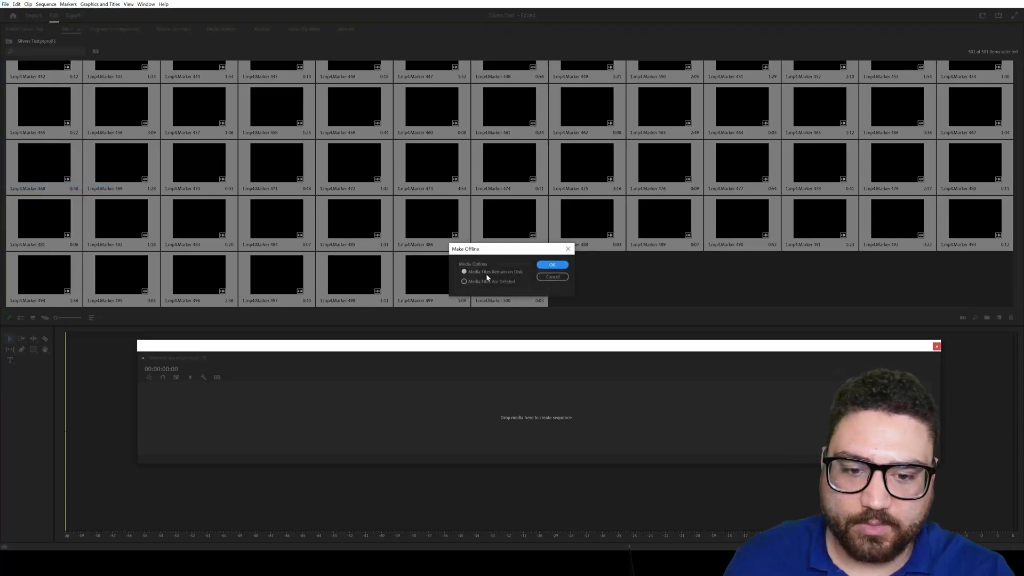
pyautogui.click(551, 265)
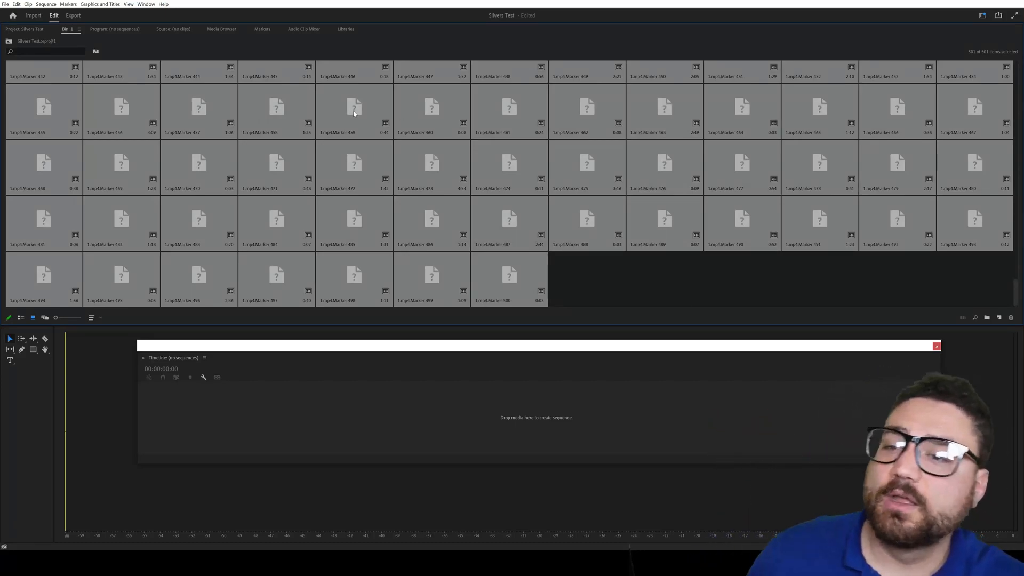
# Relink all offline clips in bin 1 to the original dated video recording in folder 1 instead of 1.mp4
pyautogui.click(5, 4)
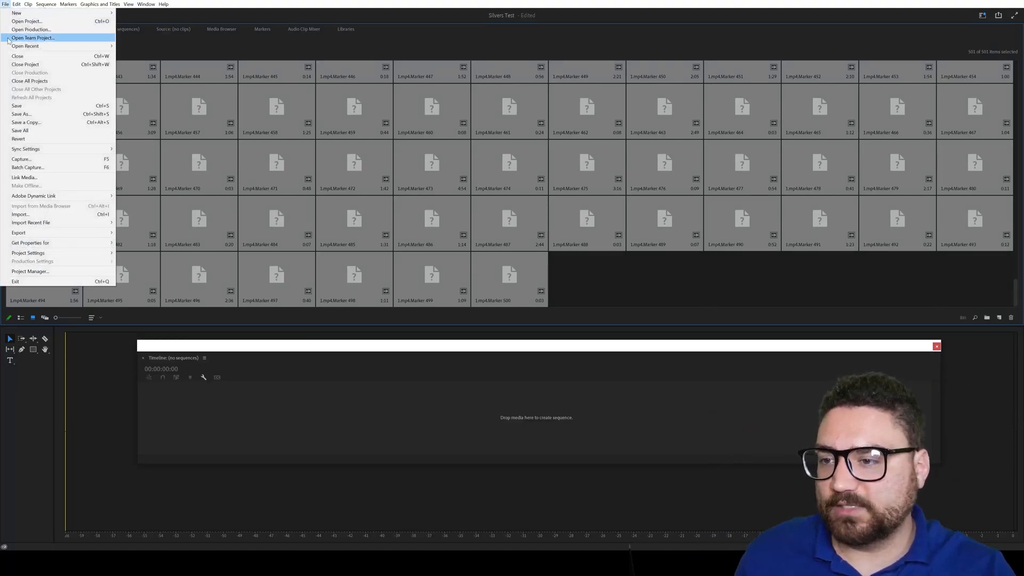
pyautogui.click(73, 179)
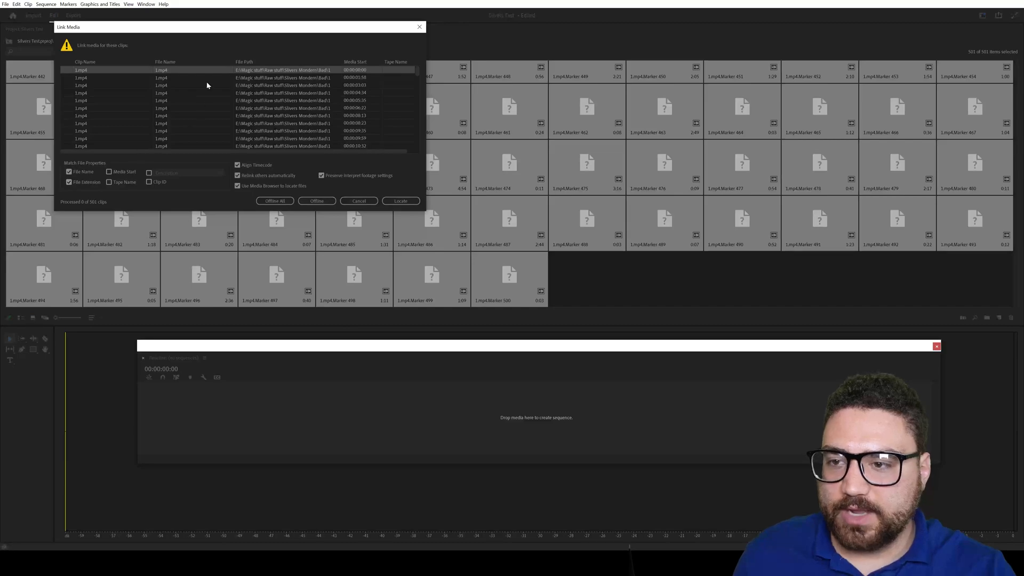
pyautogui.scroll(14, 229, 123)
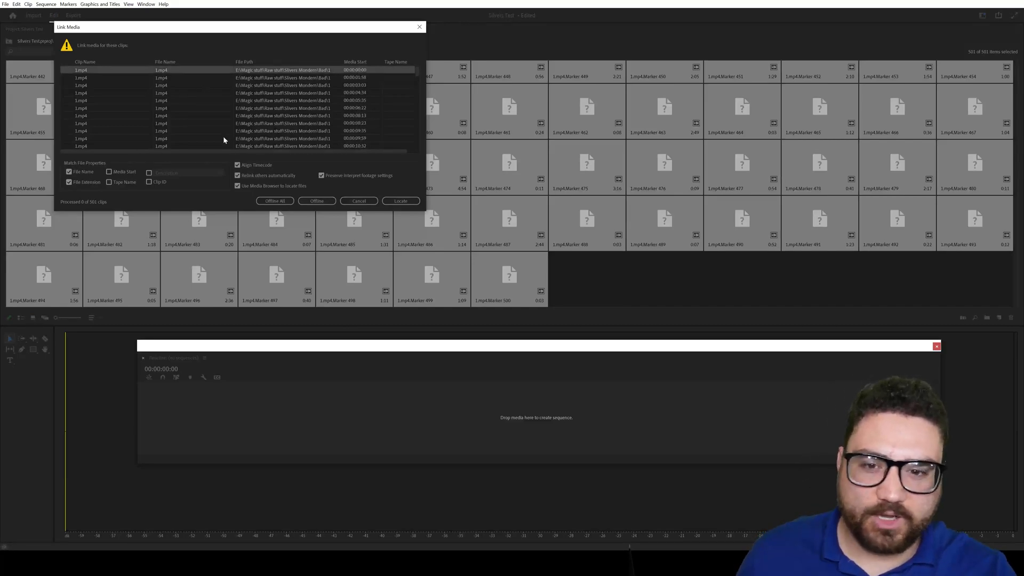
pyautogui.click(400, 201)
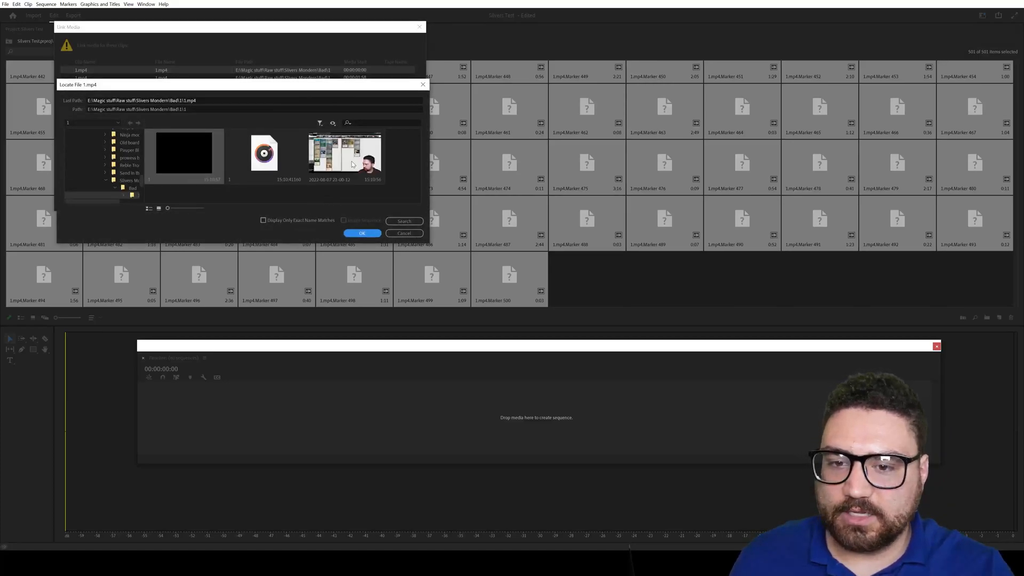
pyautogui.click(352, 164)
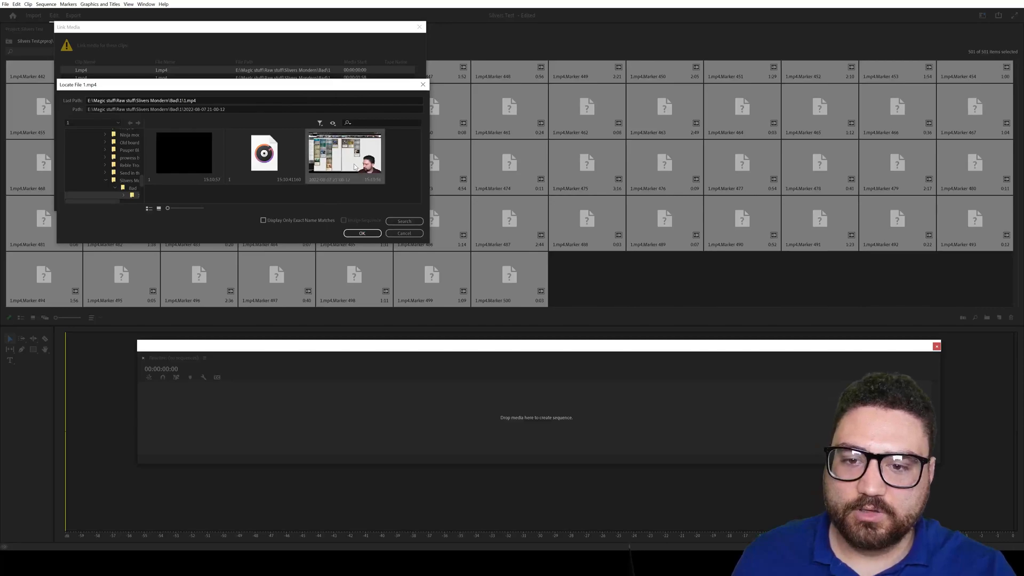
pyautogui.click(362, 233)
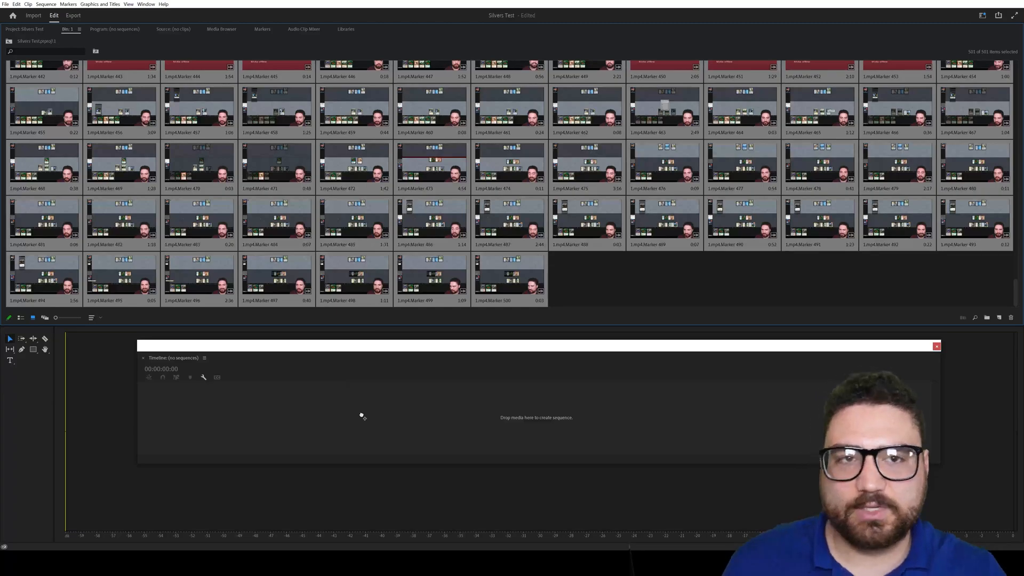
# Create a sequence from all the relinked clips of bin 1 and switch to a workspace with a larger docked timeline
pyautogui.moveTo(362, 416); pyautogui.dragTo(363, 417)
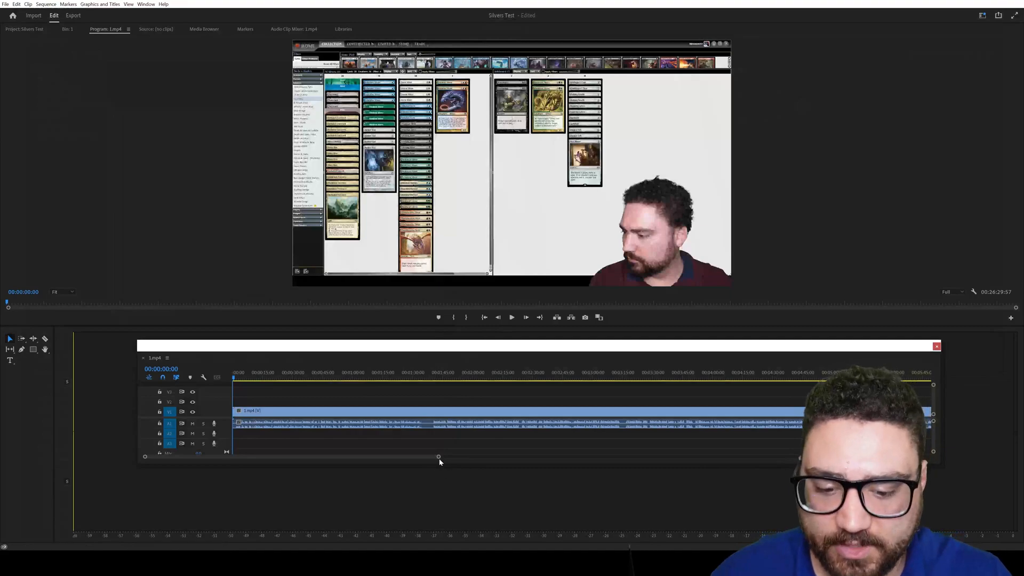
pyautogui.click(982, 17)
pyautogui.click(939, 54)
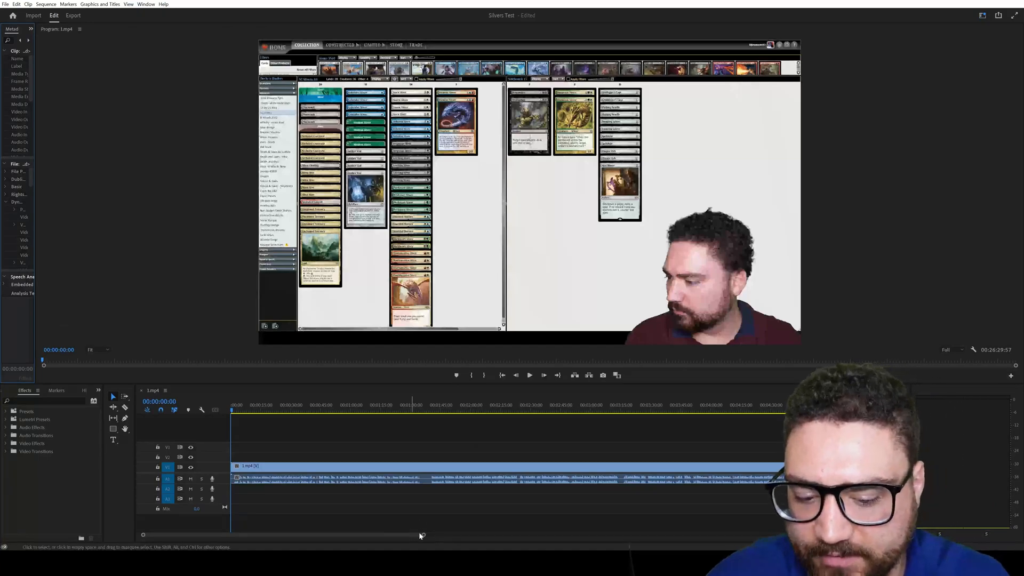
# Delete the full-length 1.mp4 clip at the start of the sequence and close the gap it leaves before the subclips
pyautogui.moveTo(423, 534); pyautogui.dragTo(795, 536)
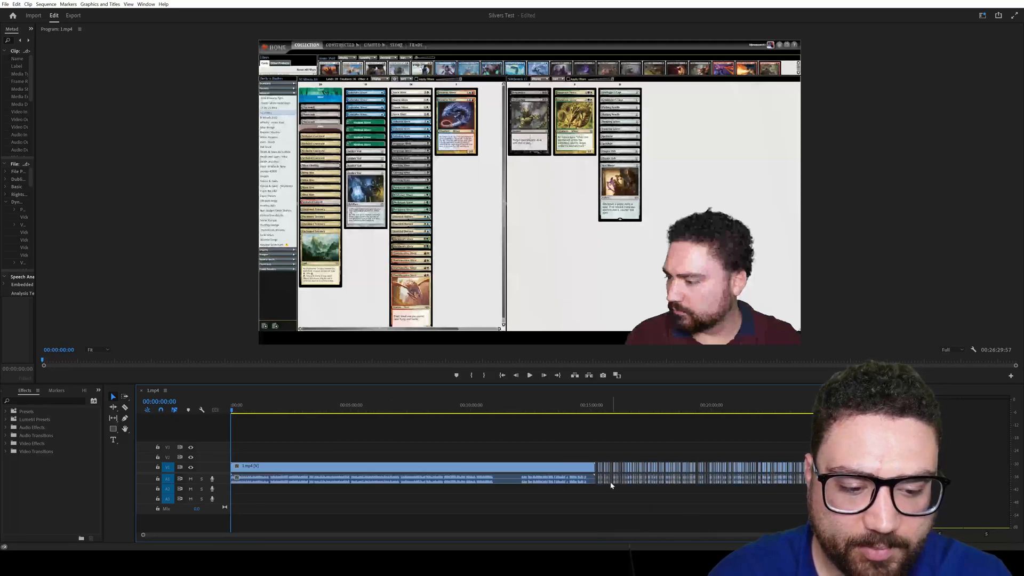
pyautogui.click(579, 467)
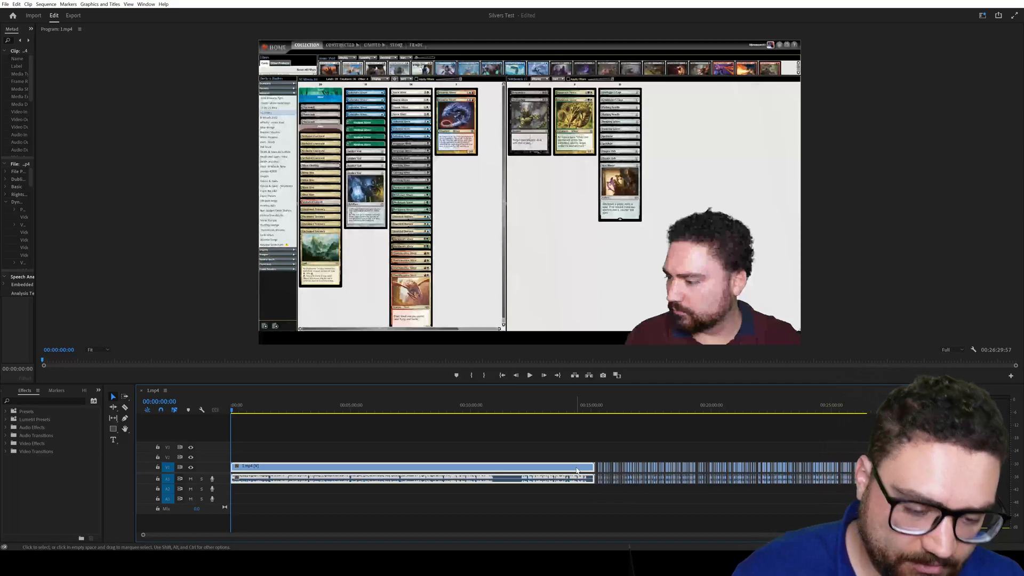
pyautogui.press('Delete')
pyautogui.click(521, 470)
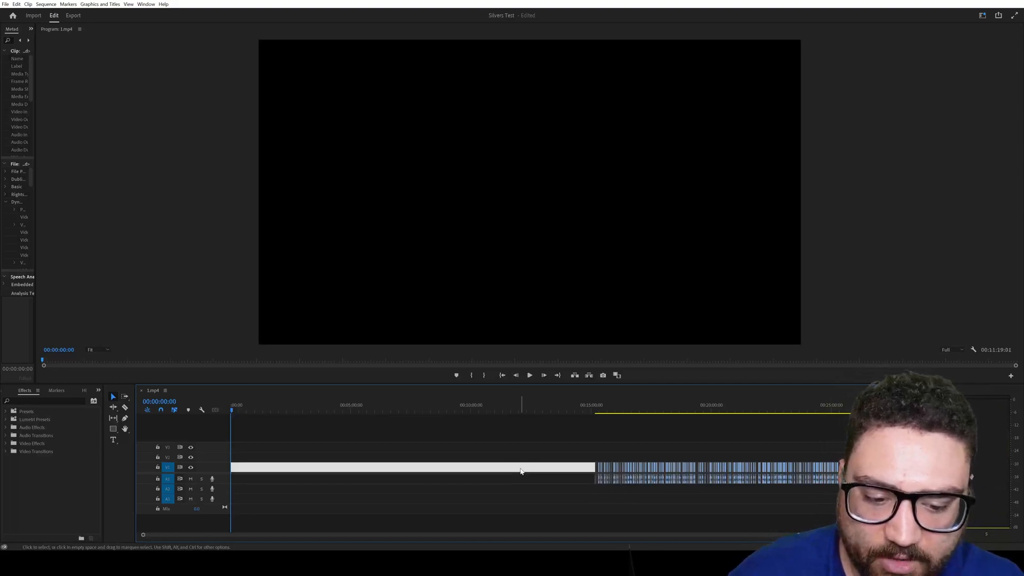
pyautogui.press('Delete')
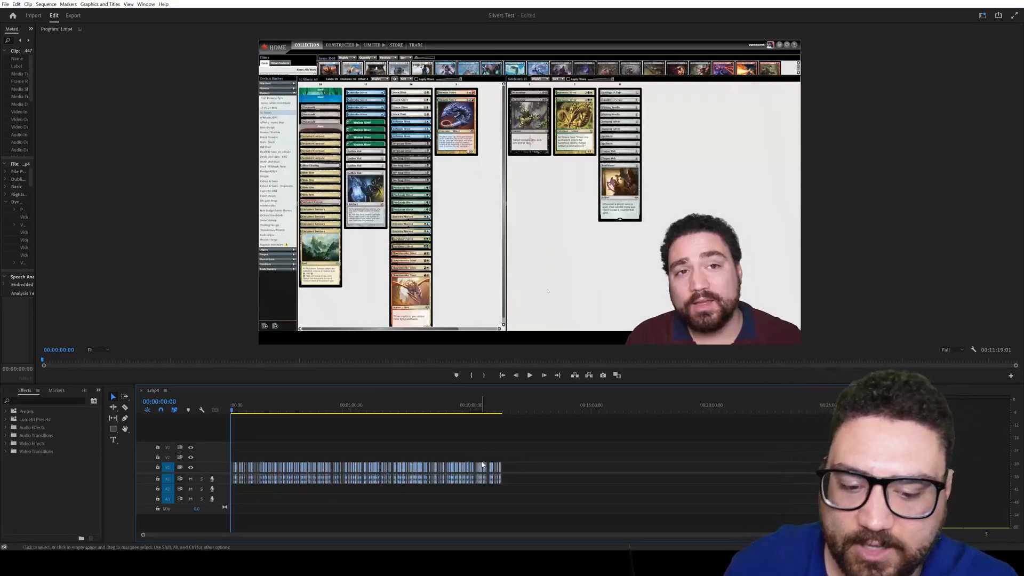
# Scrub through the sequence to check the silence-free cut at its end and around its middle
pyautogui.click(500, 409)
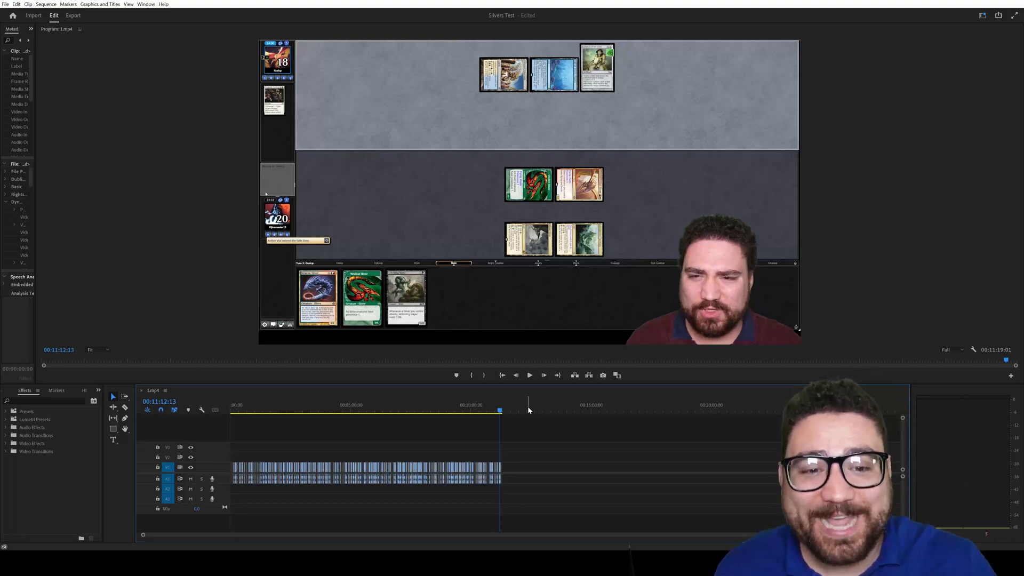
pyautogui.moveTo(367, 409); pyautogui.dragTo(359, 409)
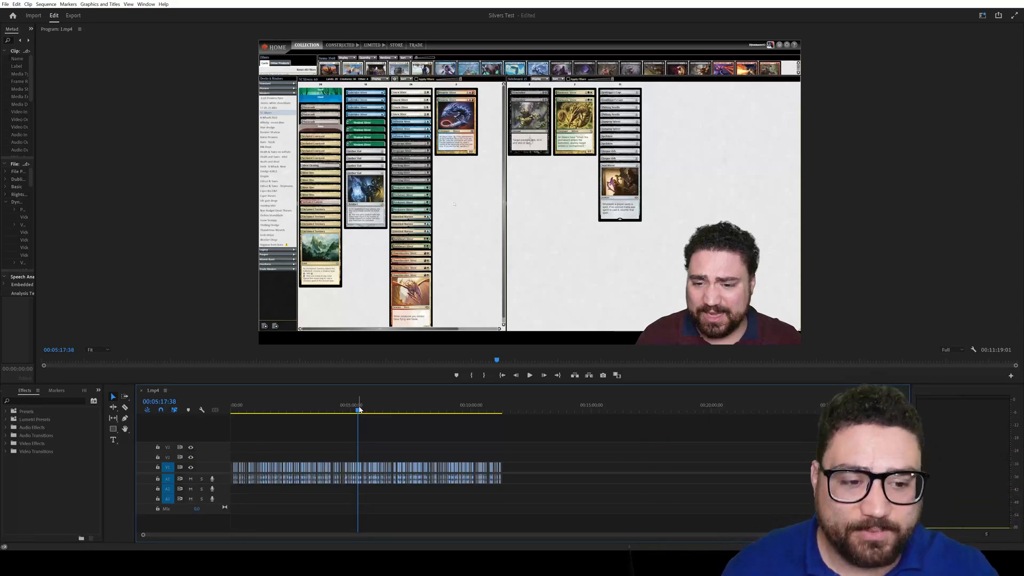
pyautogui.click(362, 411)
pyautogui.moveTo(362, 411); pyautogui.dragTo(398, 414)
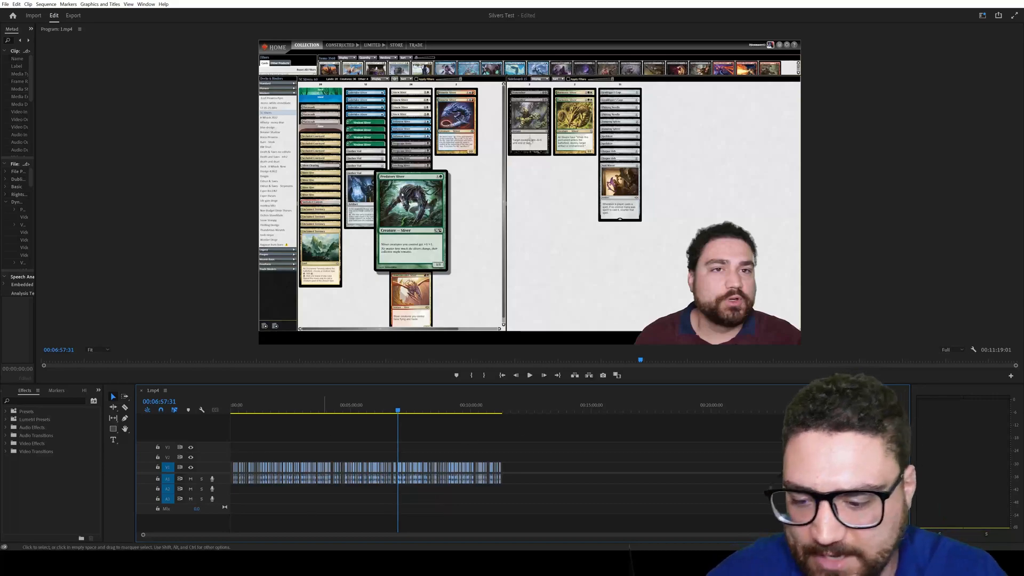
# Expand the V1 and A1 tracks, move the last subclip away from 1.mp4.Marker 499, and extend that clip's end into the gap
pyautogui.moveTo(897, 535); pyautogui.dragTo(213, 436)
pyautogui.doubleClick(206, 479)
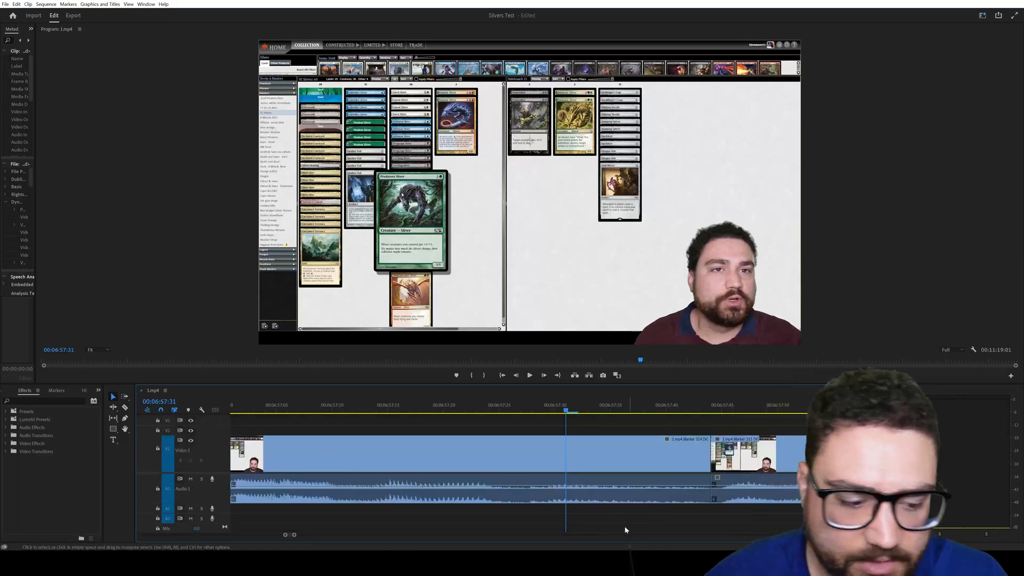
pyautogui.moveTo(294, 535); pyautogui.dragTo(351, 518)
pyautogui.scroll(-5, 355, 518)
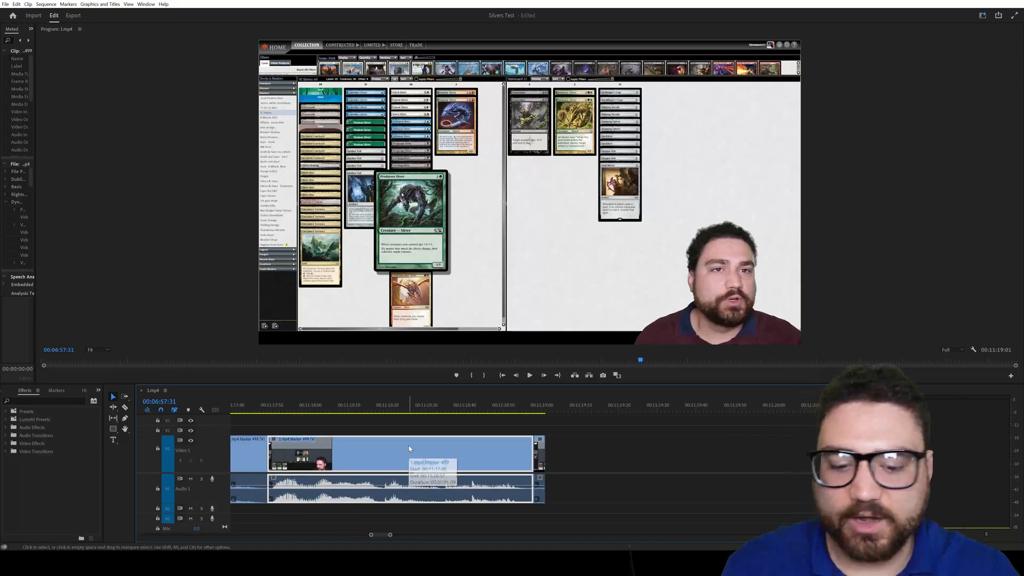
pyautogui.moveTo(540, 454); pyautogui.dragTo(792, 455)
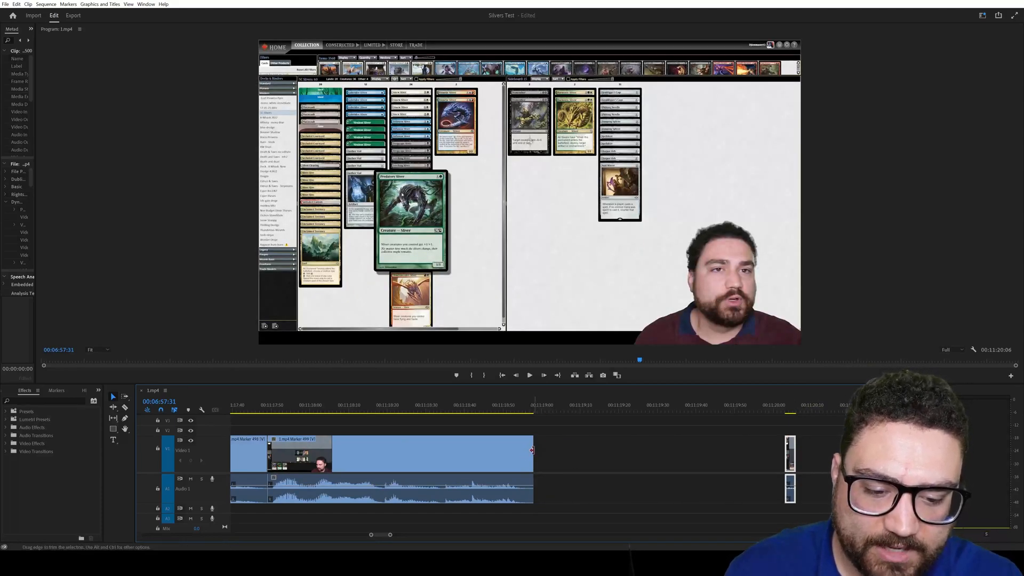
pyautogui.moveTo(536, 450); pyautogui.dragTo(626, 451)
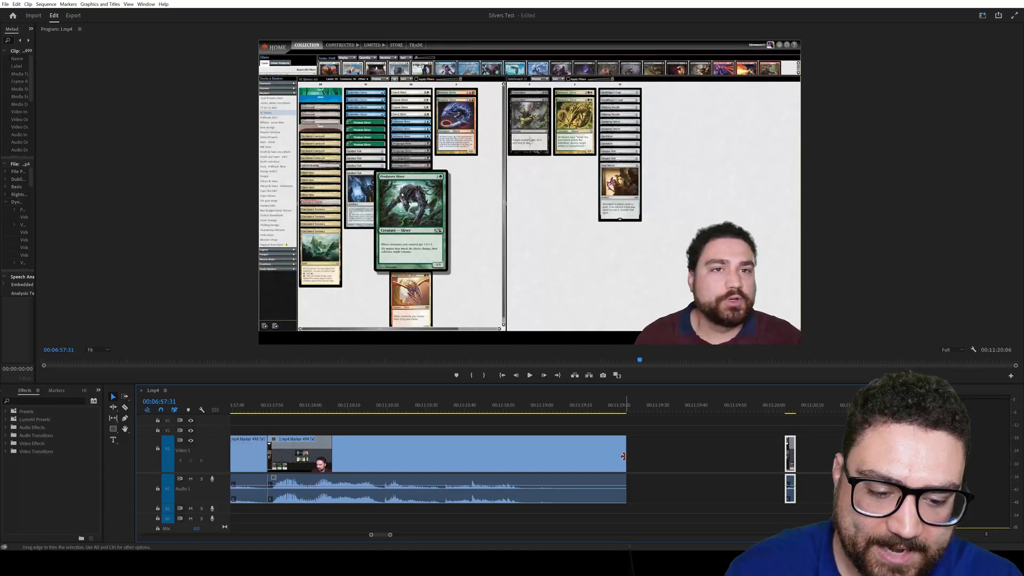